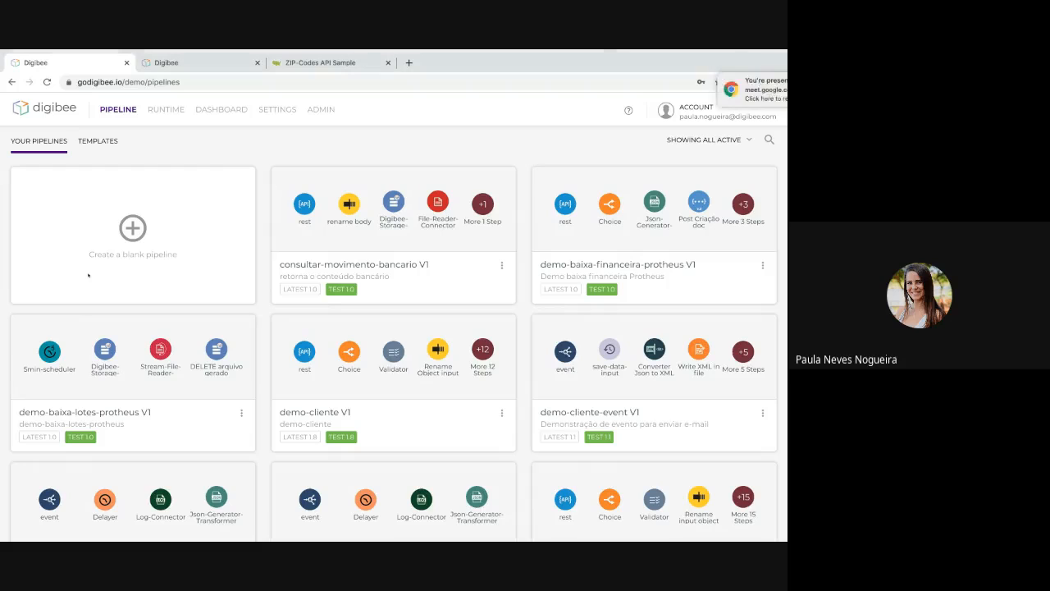
Create a blank pipeline and dismiss the screen-sharing notification.
left_click(88, 274)
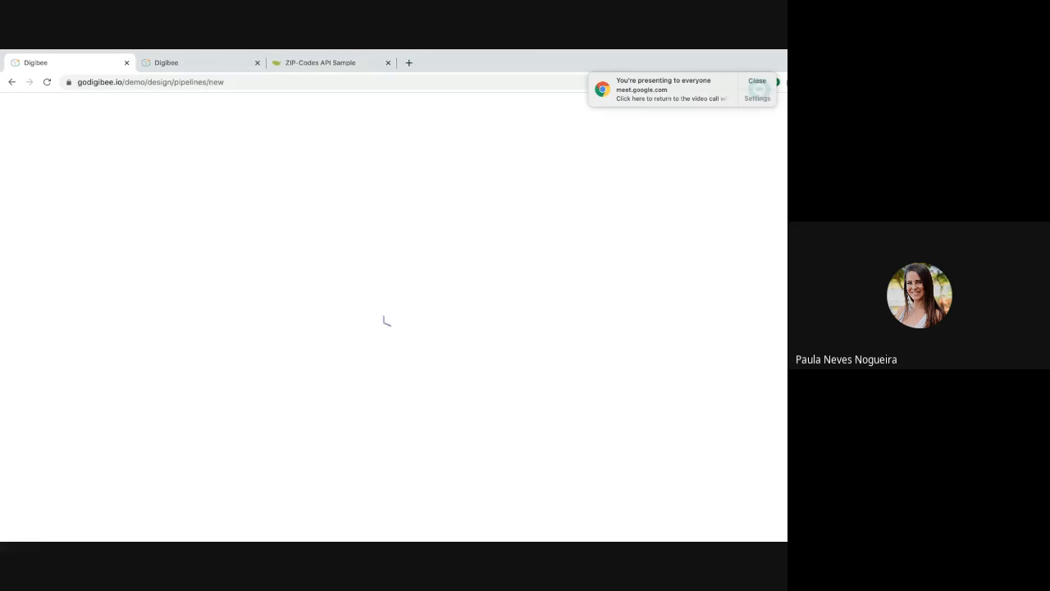
left_click(758, 81)
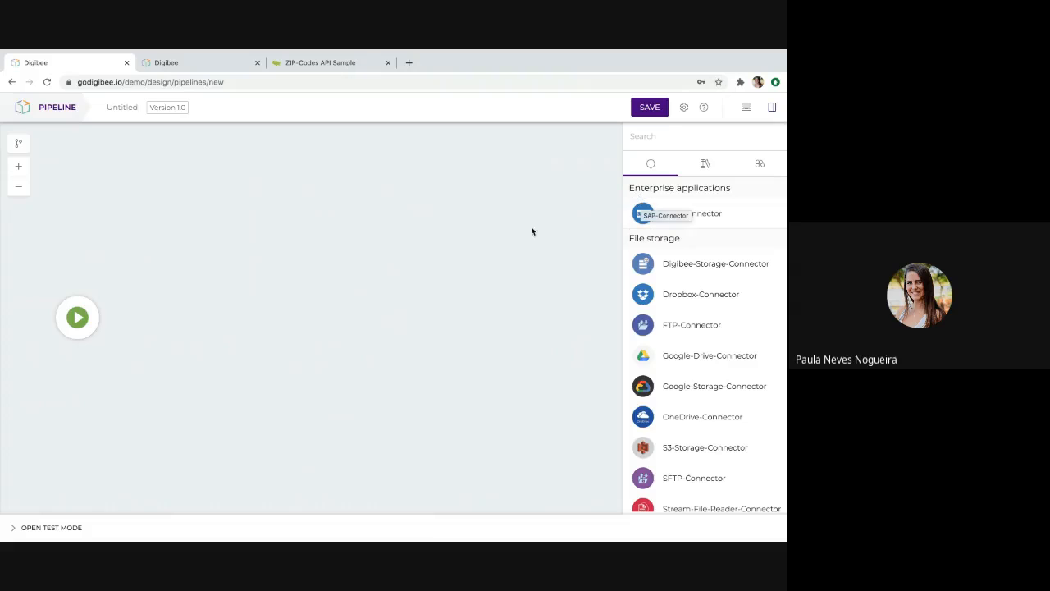
mouse_move(82, 321)
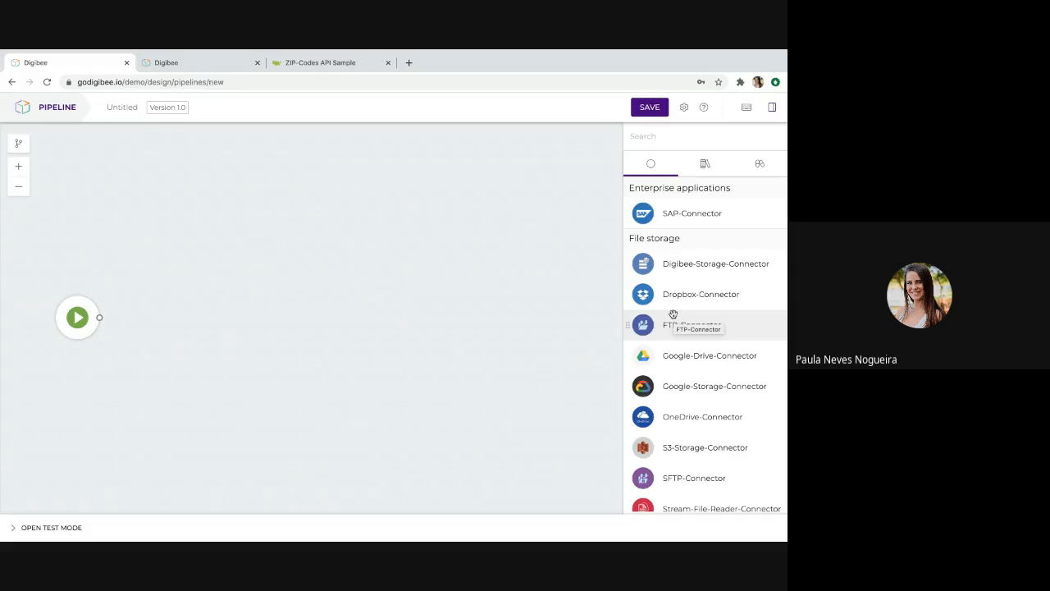
Place a Rest-Connector-V2 from the web protocols components on the canvas, to the right of the pipeline's start trigger.
scroll(674, 344, "down", 2)
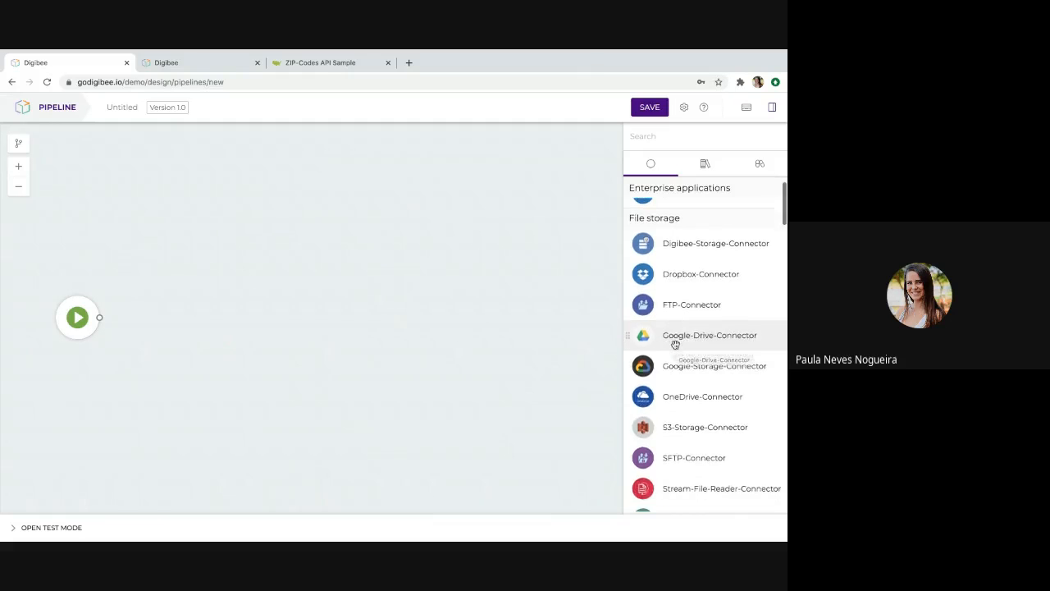
scroll(674, 344, "down", 6)
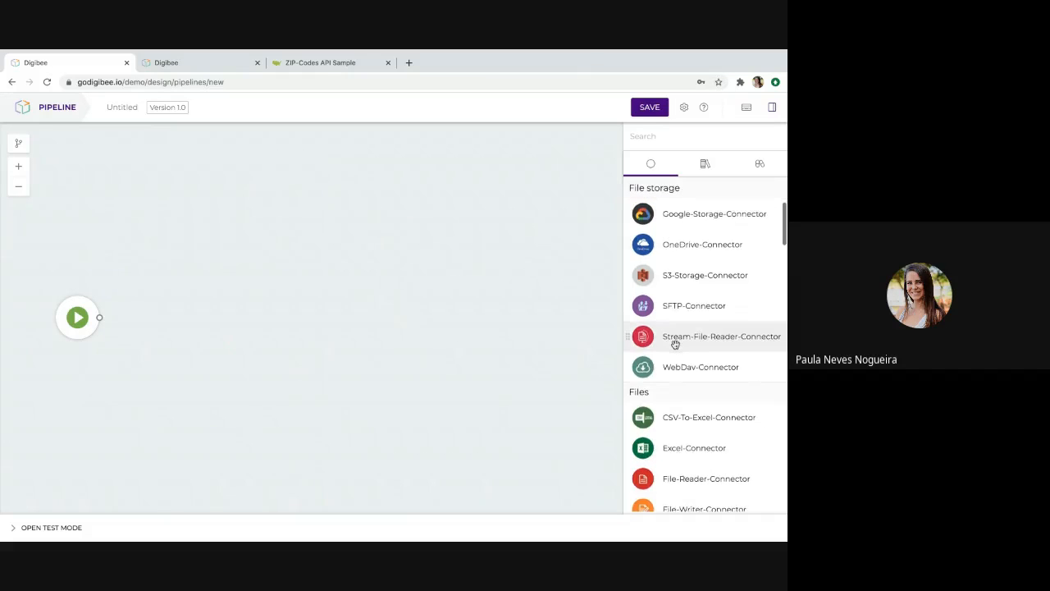
scroll(675, 344, "down", 7)
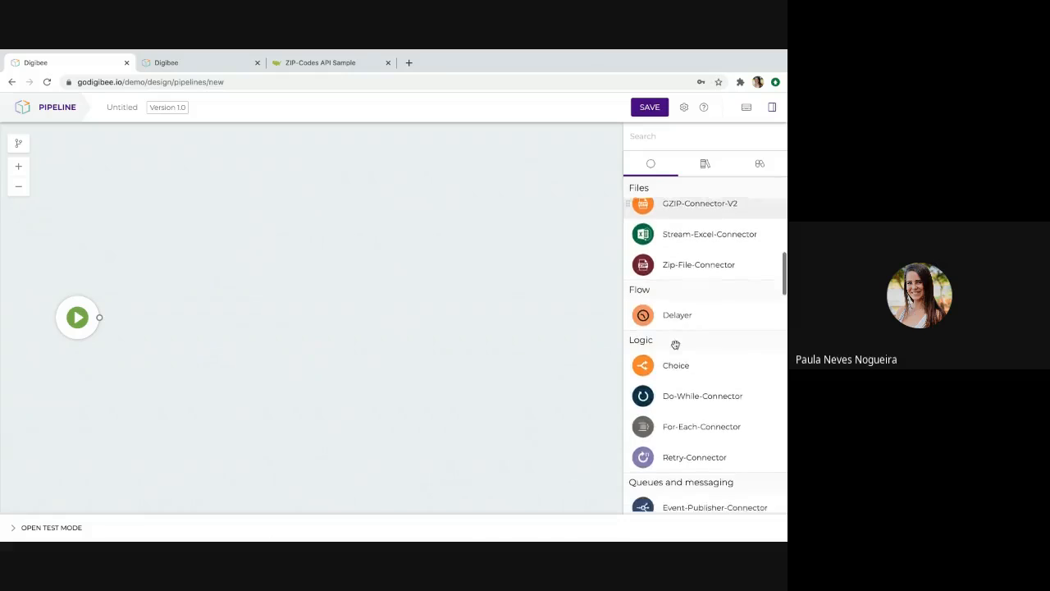
scroll(675, 344, "down", 8)
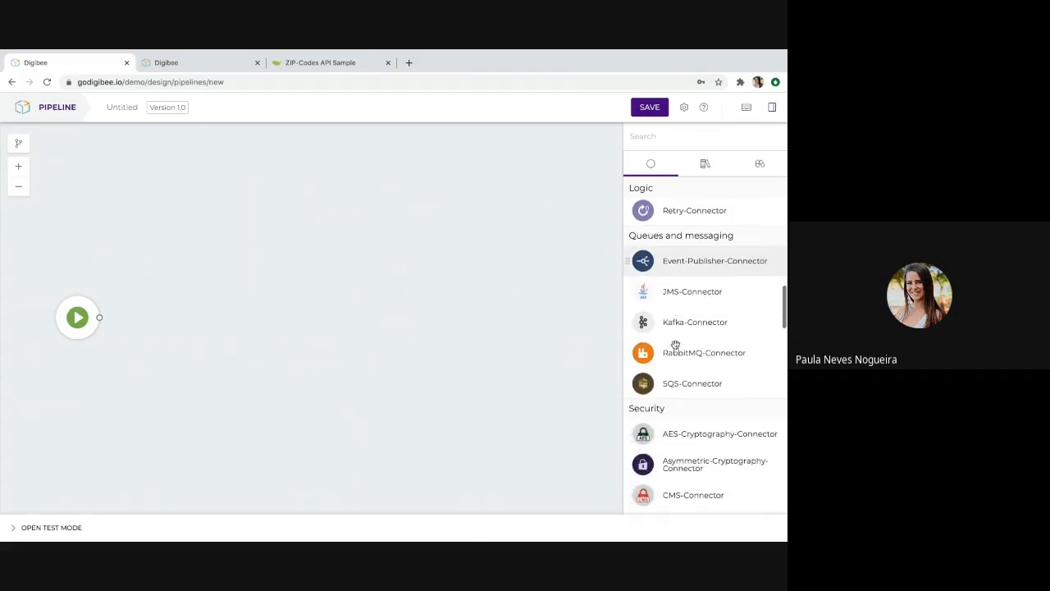
scroll(675, 344, "down", 8)
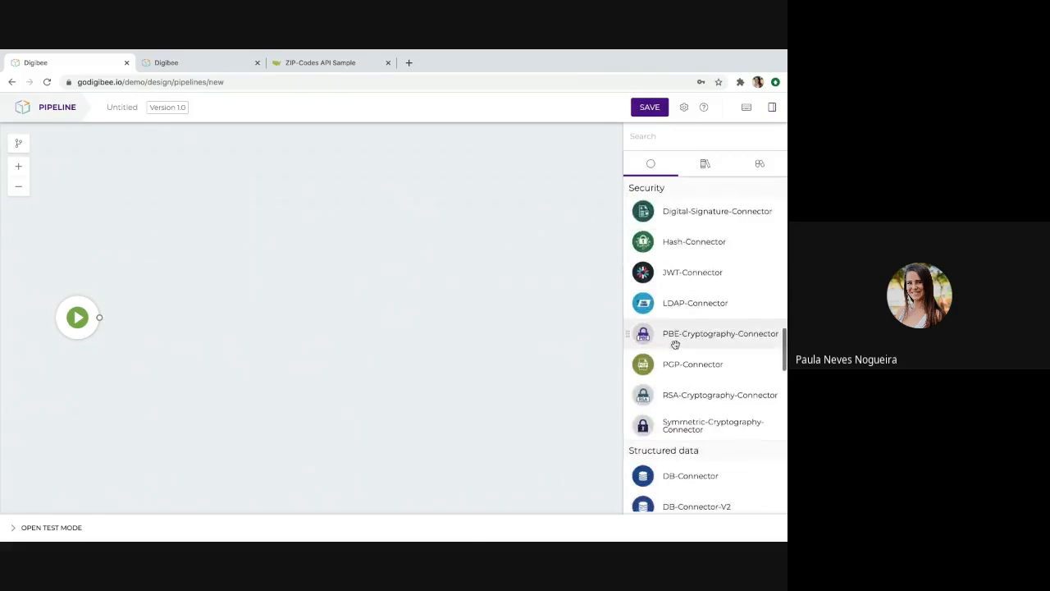
scroll(676, 344, "down", 1)
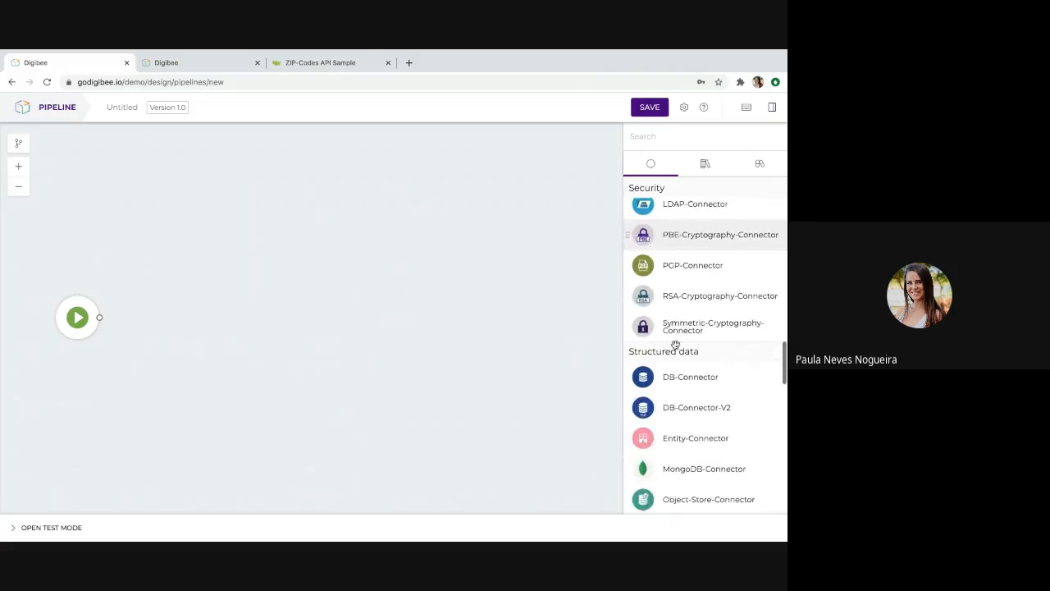
scroll(675, 345, "down", 10)
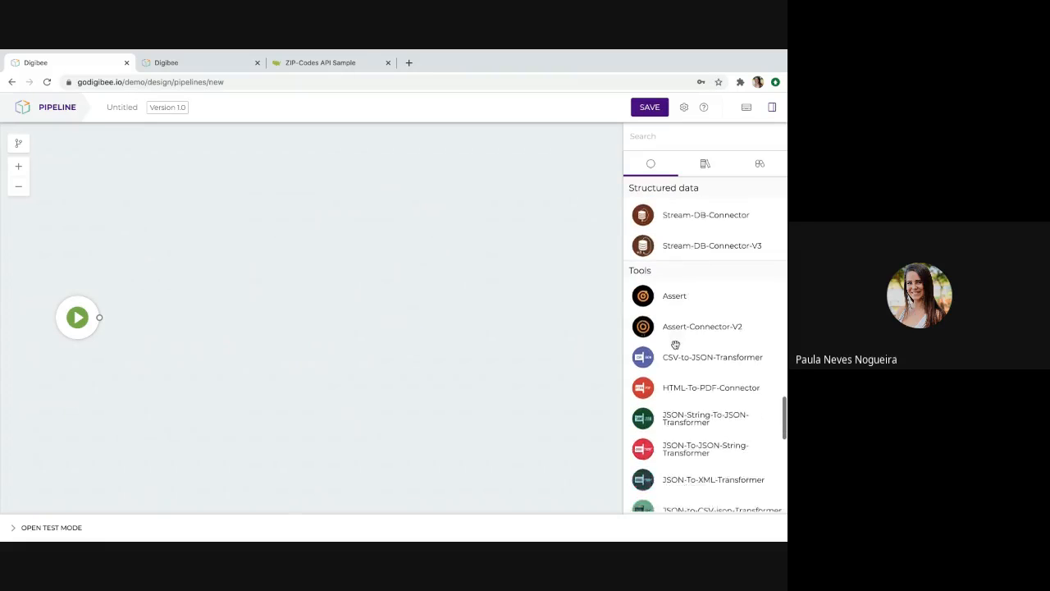
scroll(676, 344, "down", 7)
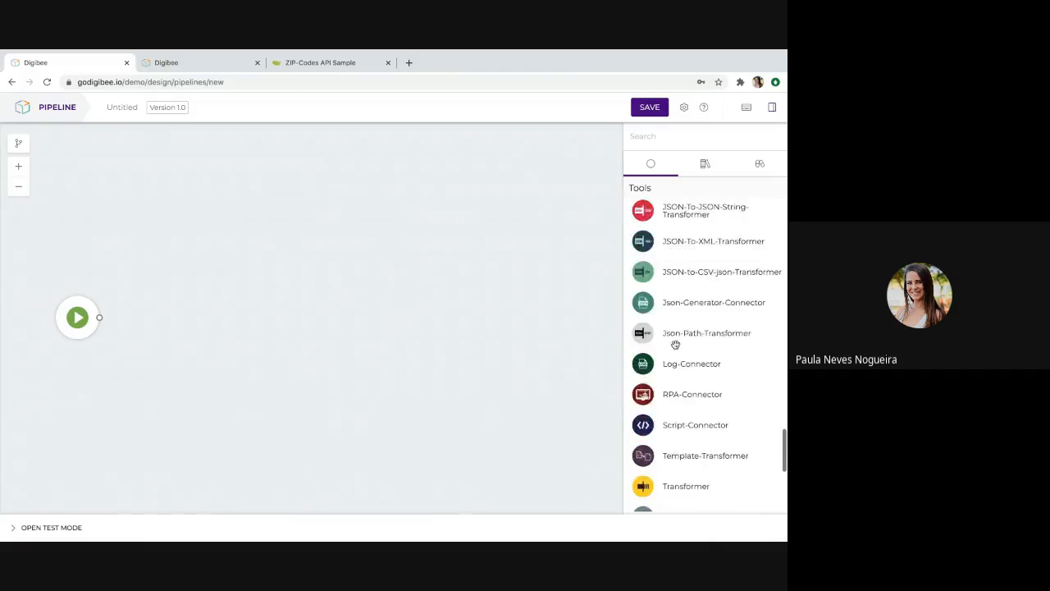
scroll(675, 345, "down", 8)
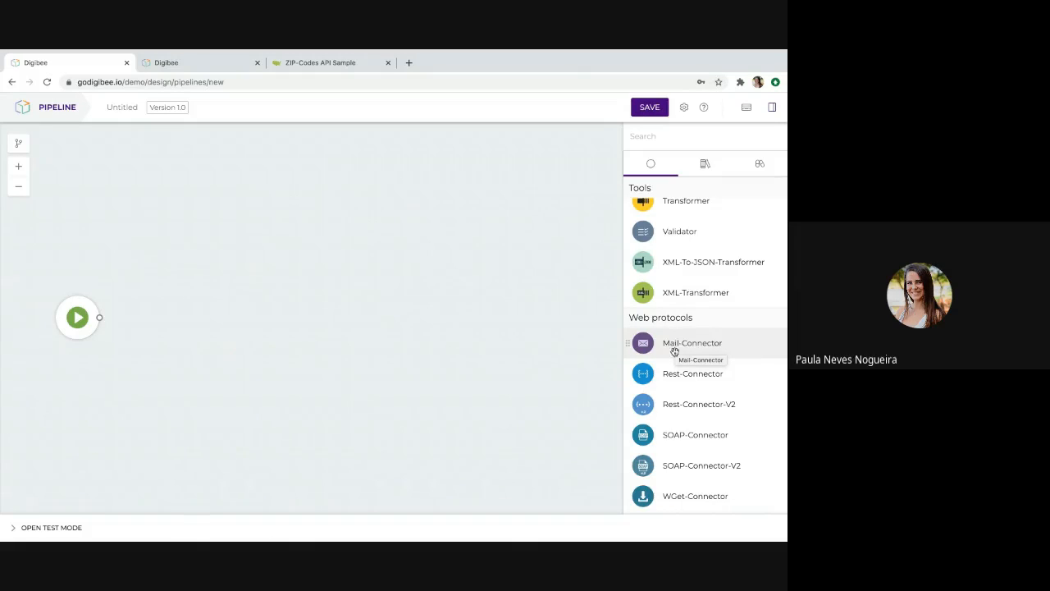
left_click_drag(671, 409, 185, 324)
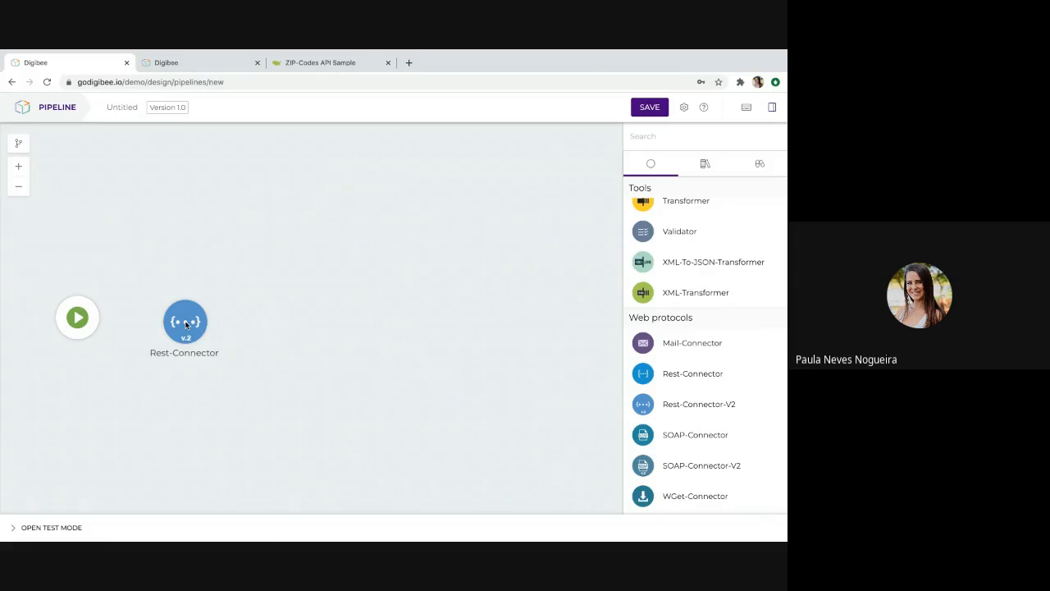
Bring up the Rest-Connector-V2 configuration and copy the request URL from the ZIP-Codes API sample page.
mouse_move(180, 299)
left_click(188, 328)
double_click(188, 328)
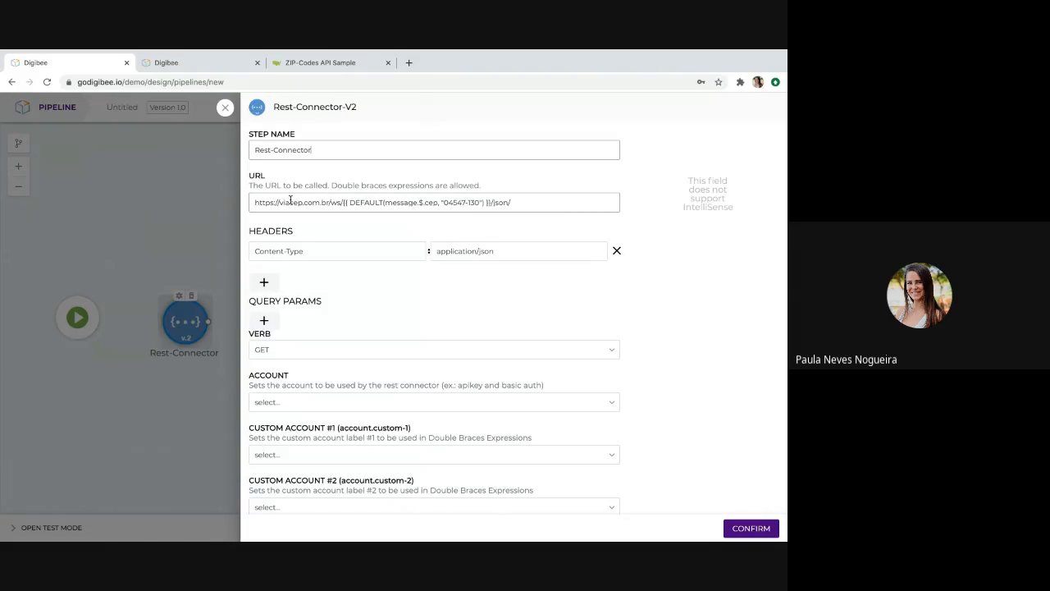
left_click(320, 69)
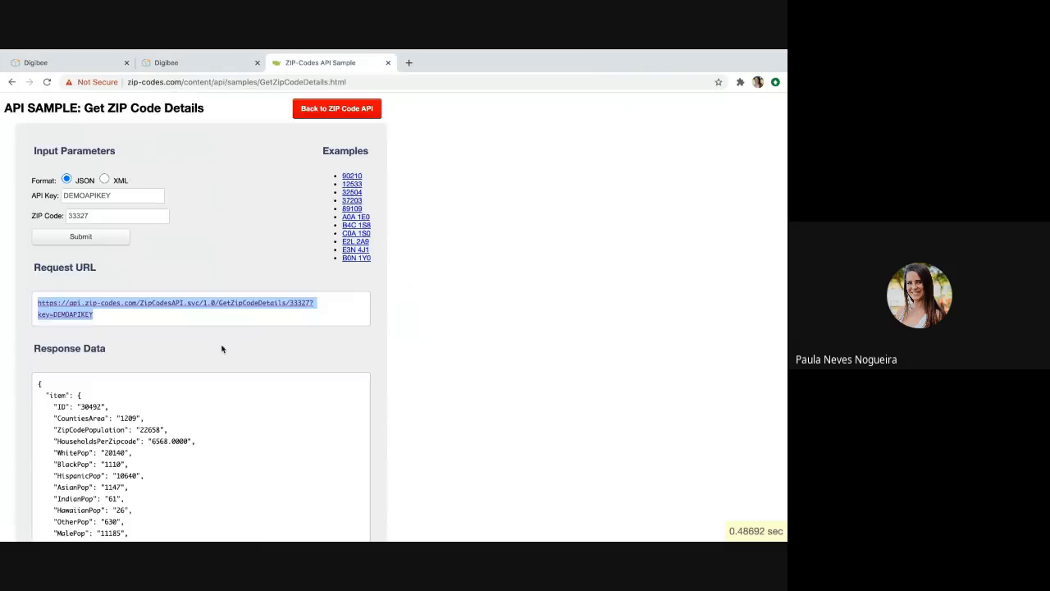
left_click(117, 319)
left_click_drag(101, 319, 37, 301)
key("ctrl+c")
left_click(90, 69)
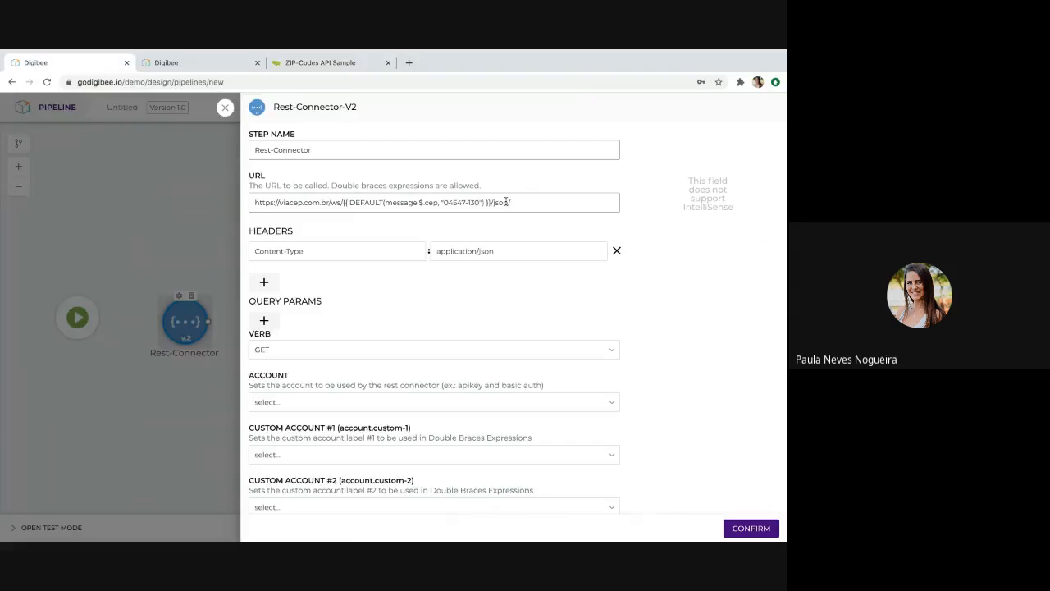
Replace the connector's URL with the copied ZIP-Codes GetZipCodeDetails request URL, including its API key, review the remaining settings and confirm.
left_click_drag(518, 203, 324, 197)
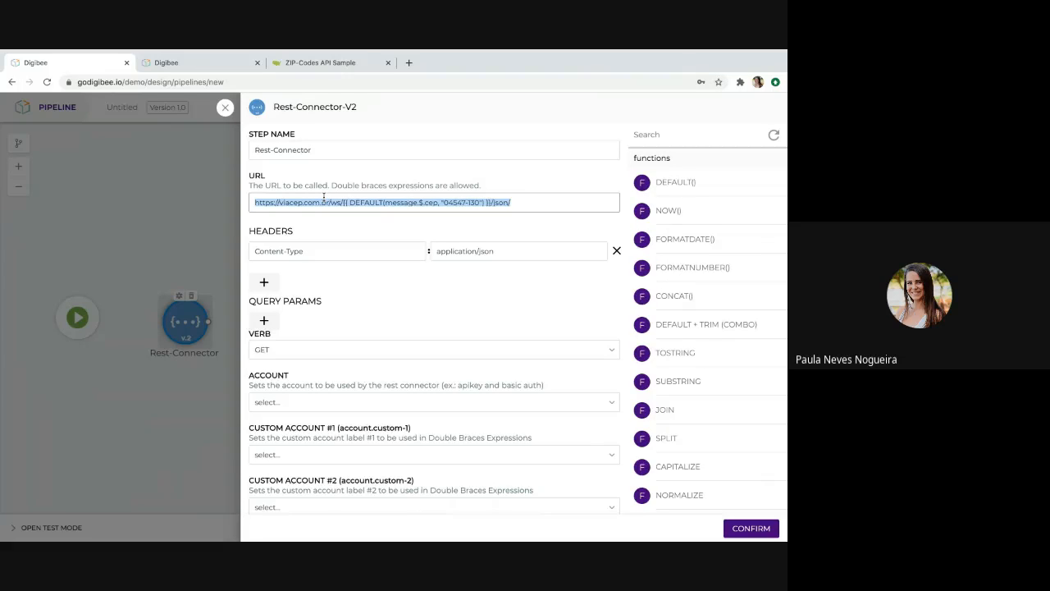
key("BackSpace")
key("ctrl+v")
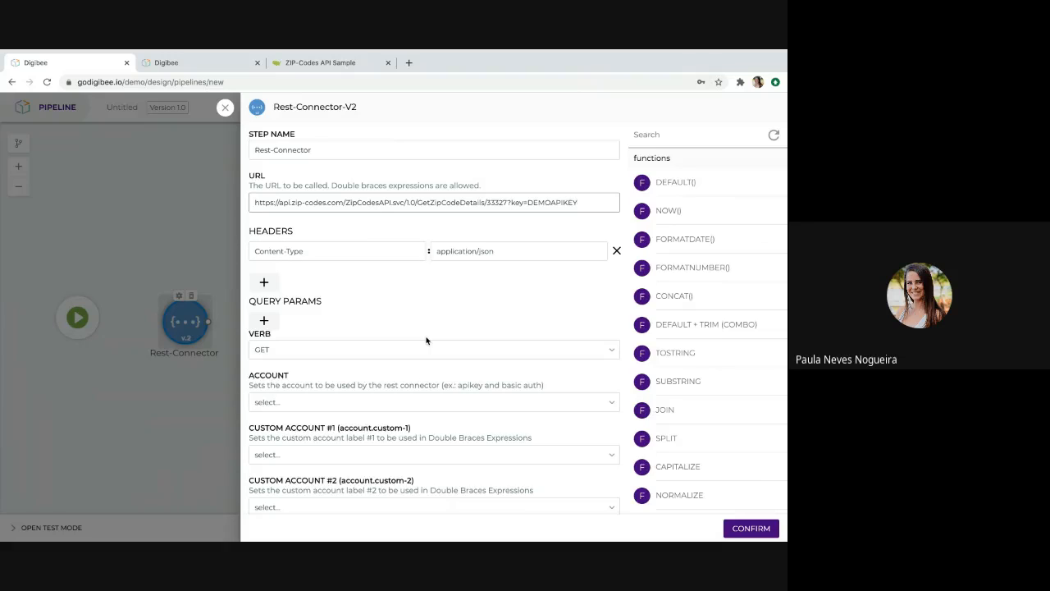
scroll(426, 340, "down", 3)
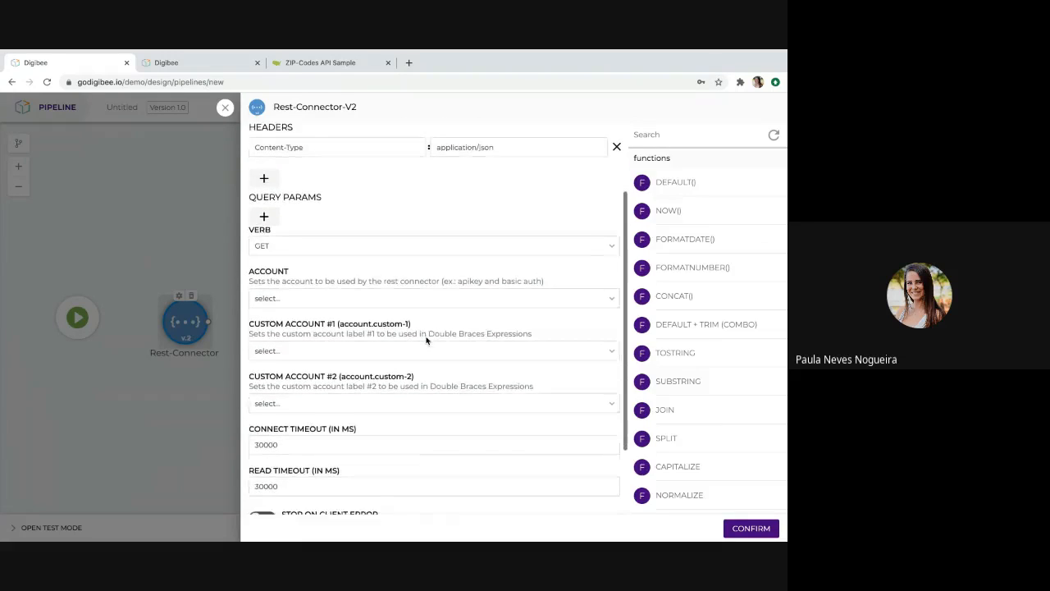
scroll(426, 339, "down", 1)
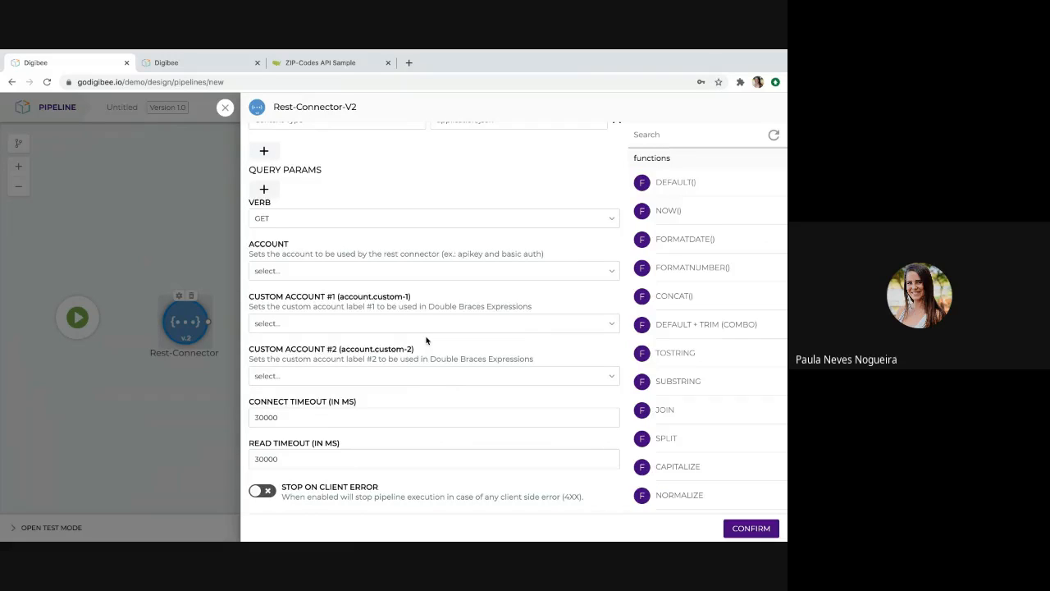
scroll(426, 339, "down", 2)
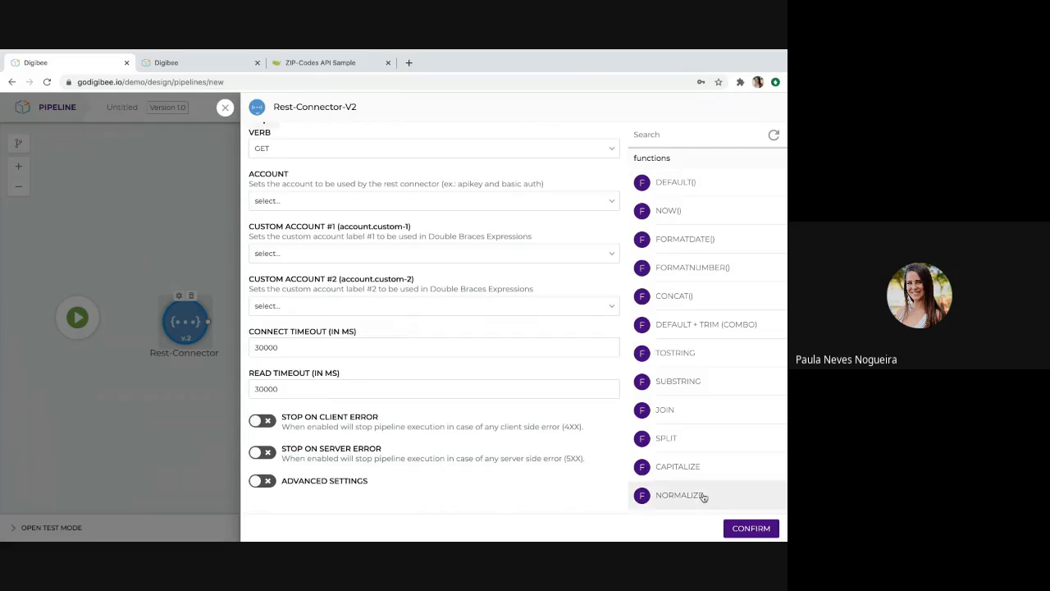
left_click(743, 529)
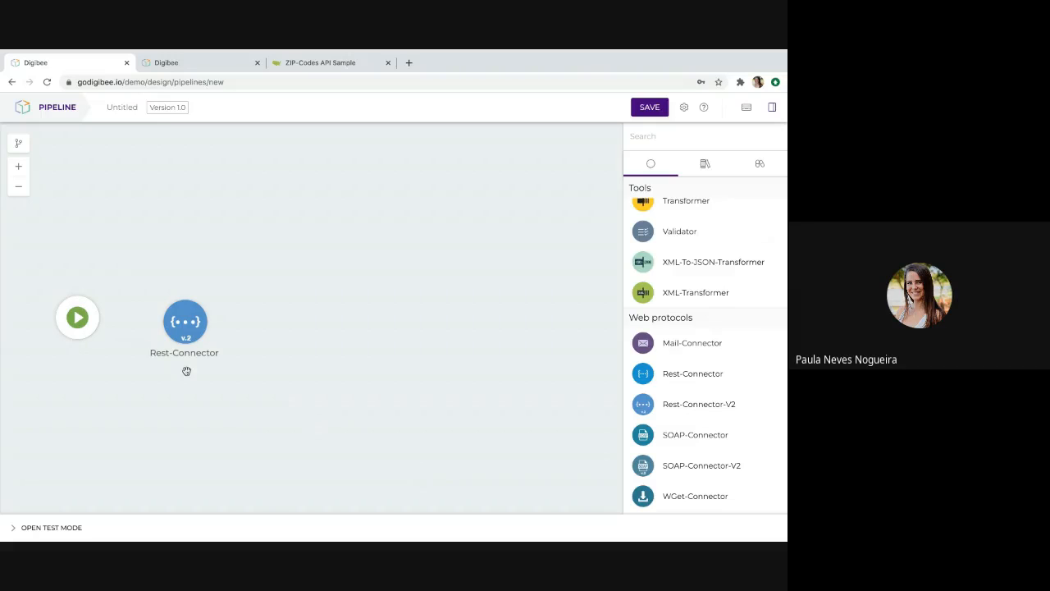
Connect the start trigger to the Rest-Connector and run the pipeline in test mode to review the ZIP code response.
mouse_move(98, 319)
left_click_drag(98, 319, 166, 322)
left_click(24, 528)
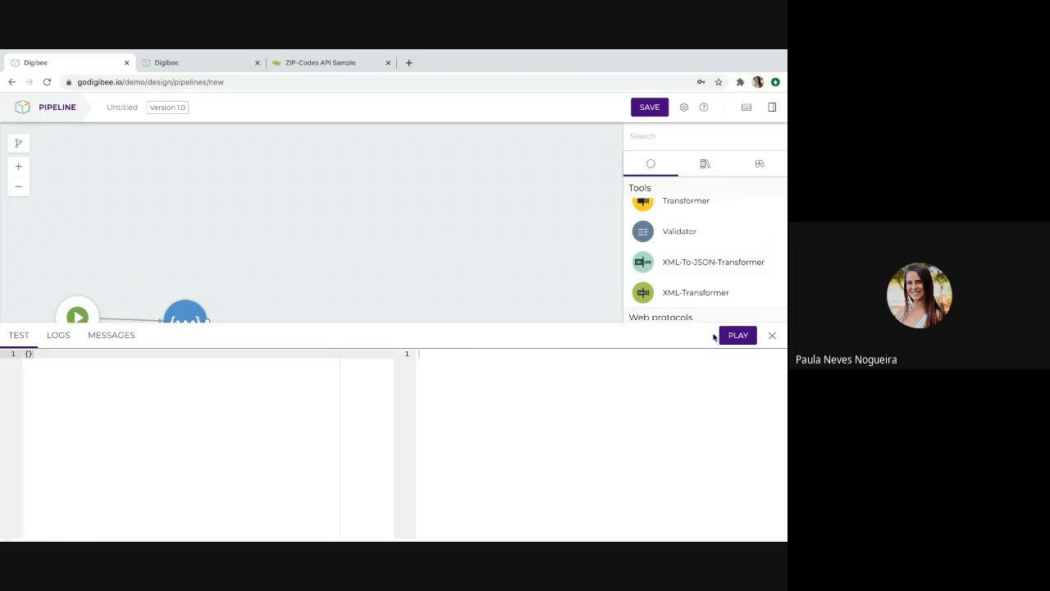
left_click(736, 336)
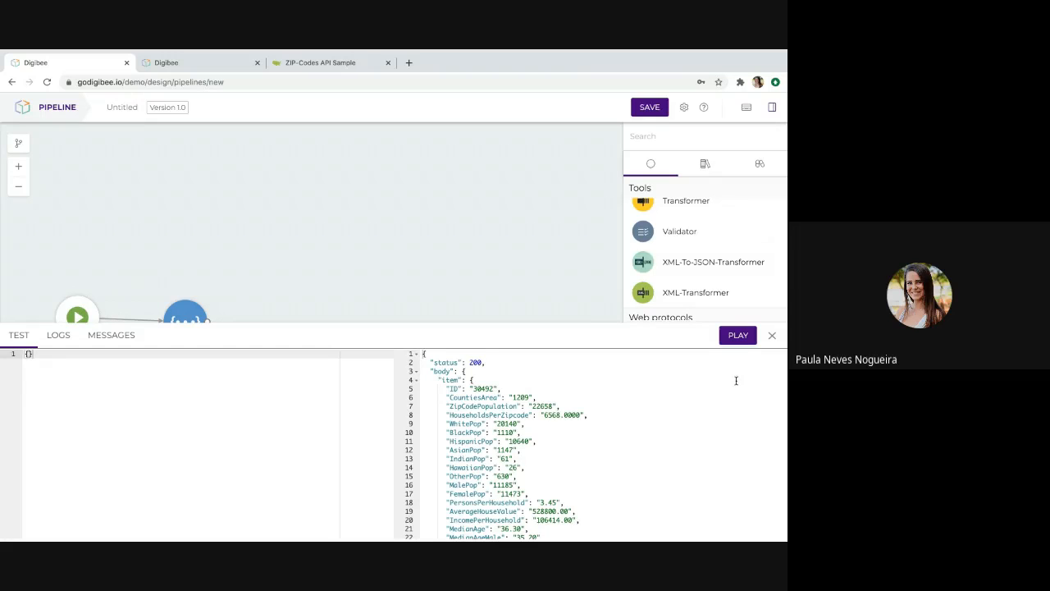
scroll(671, 425, "down", 3)
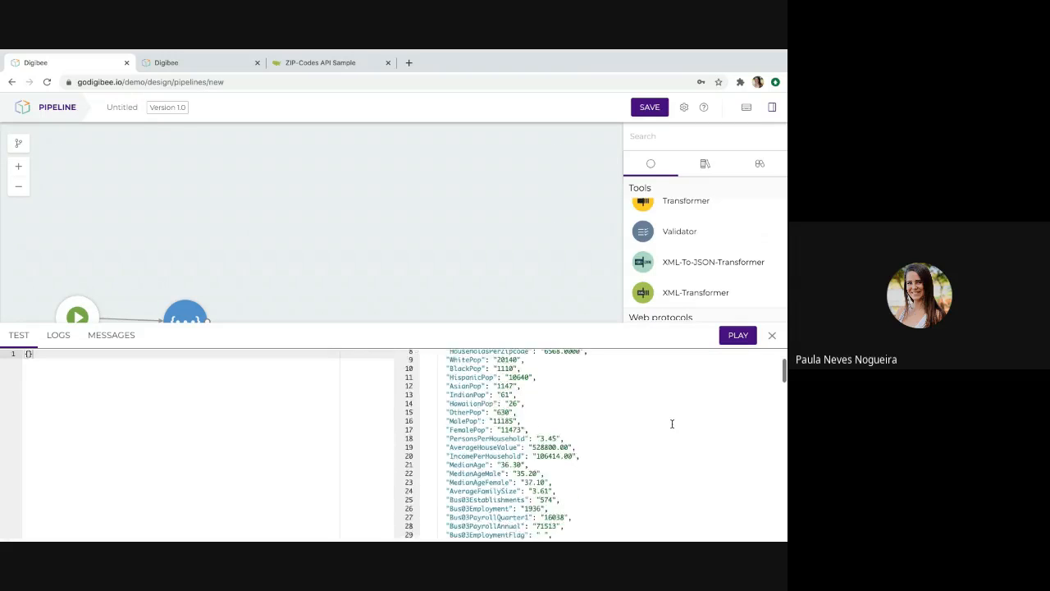
left_click(772, 338)
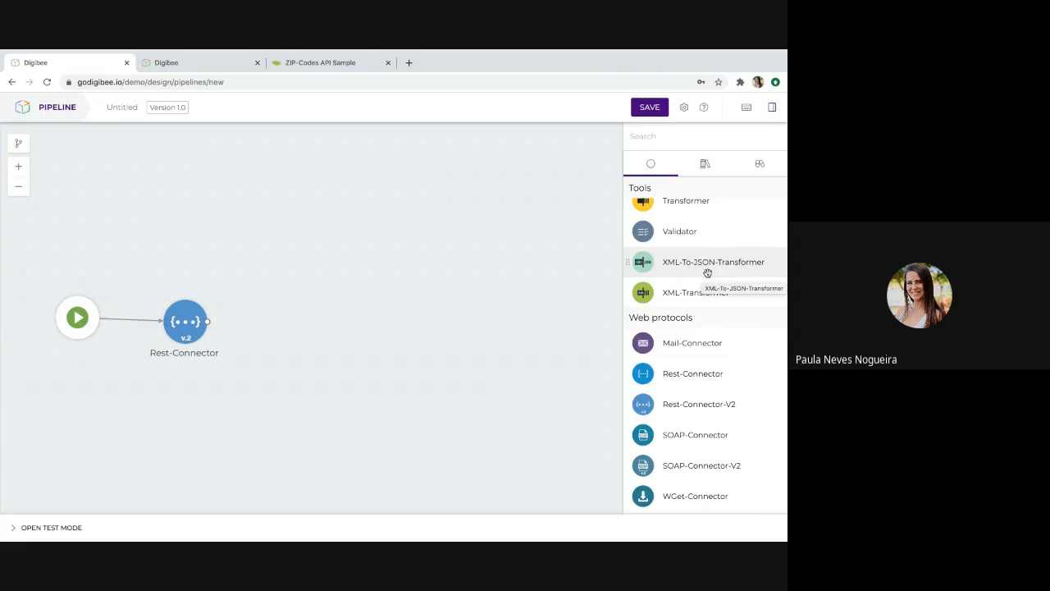
Place the "USPS priority domestic price calculator 1.0" capsule on the canvas above the Rest-Connector.
left_click(706, 164)
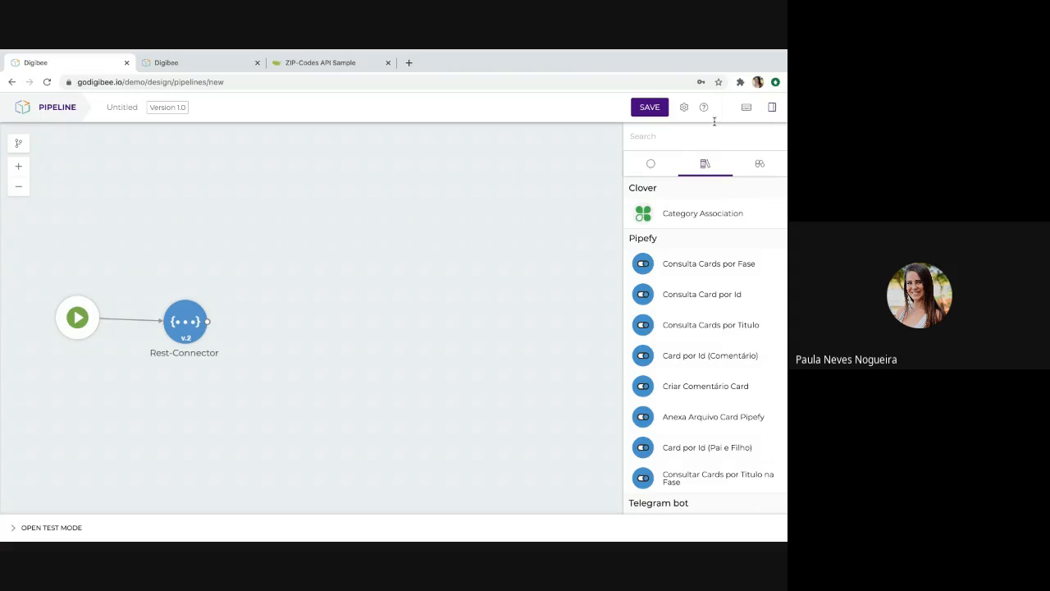
left_click(759, 165)
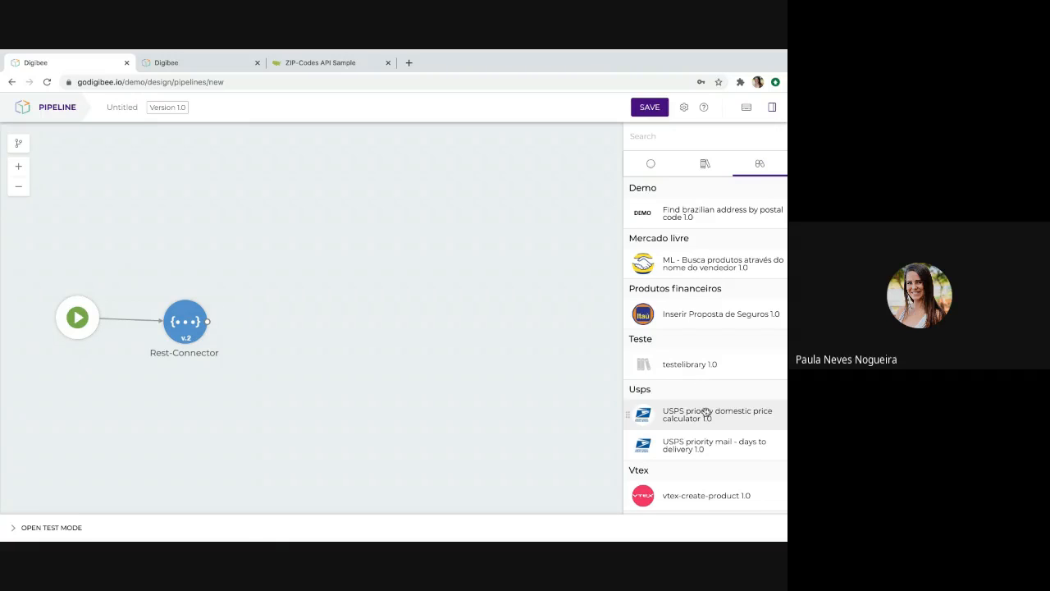
left_click_drag(683, 416, 186, 251)
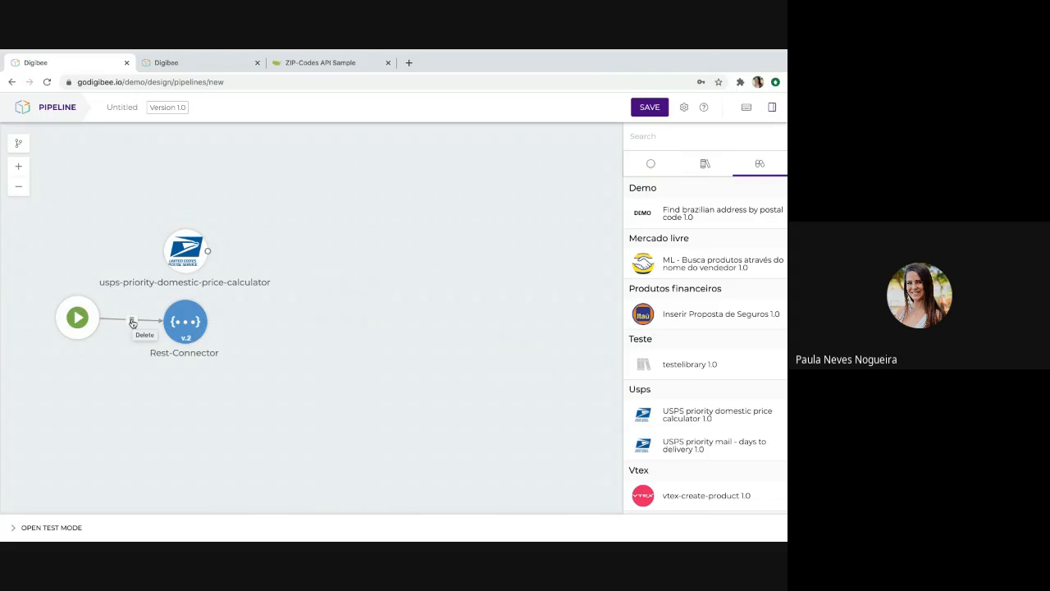
Remove the Rest-Connector and its connection, and link the start trigger to the repositioned USPS price calculator capsule.
left_click(132, 322)
left_click(133, 320)
mouse_move(191, 302)
left_click(192, 297)
left_click(192, 297)
left_click_drag(200, 254, 246, 318)
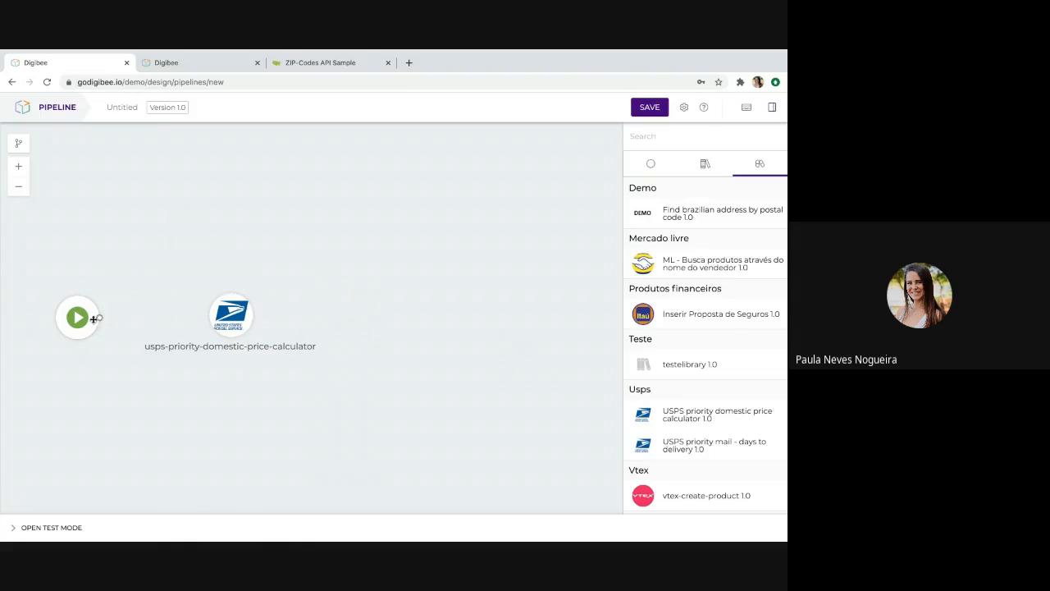
left_click_drag(99, 318, 231, 313)
Switch to the other open pipeline and examine the JSON configuration of its "Prepare request parameters" step.
left_click(199, 63)
left_click_drag(300, 219, 280, 209)
mouse_move(218, 311)
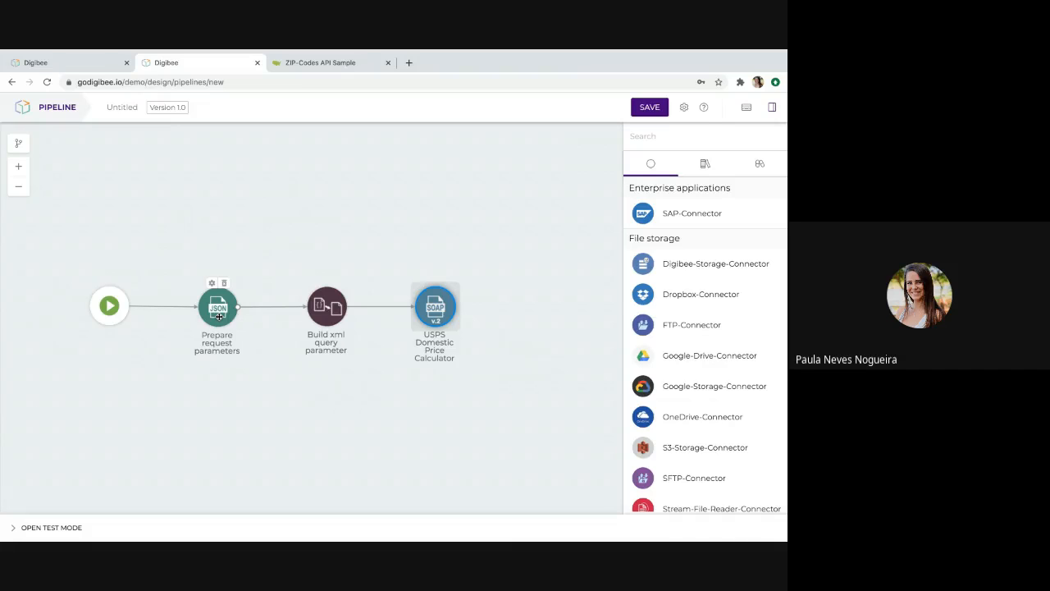
left_click(219, 312)
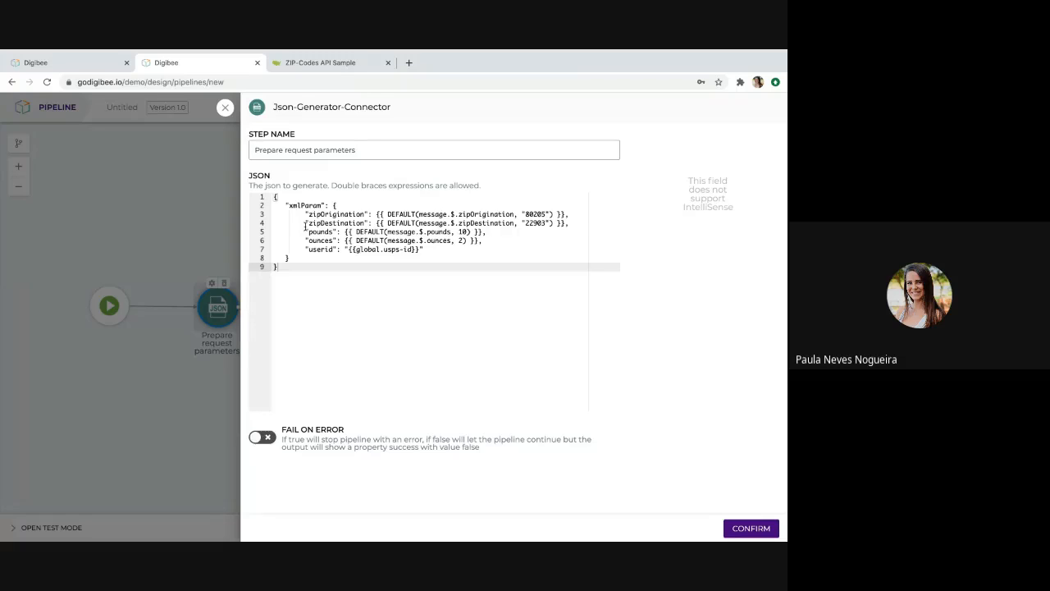
left_click(224, 106)
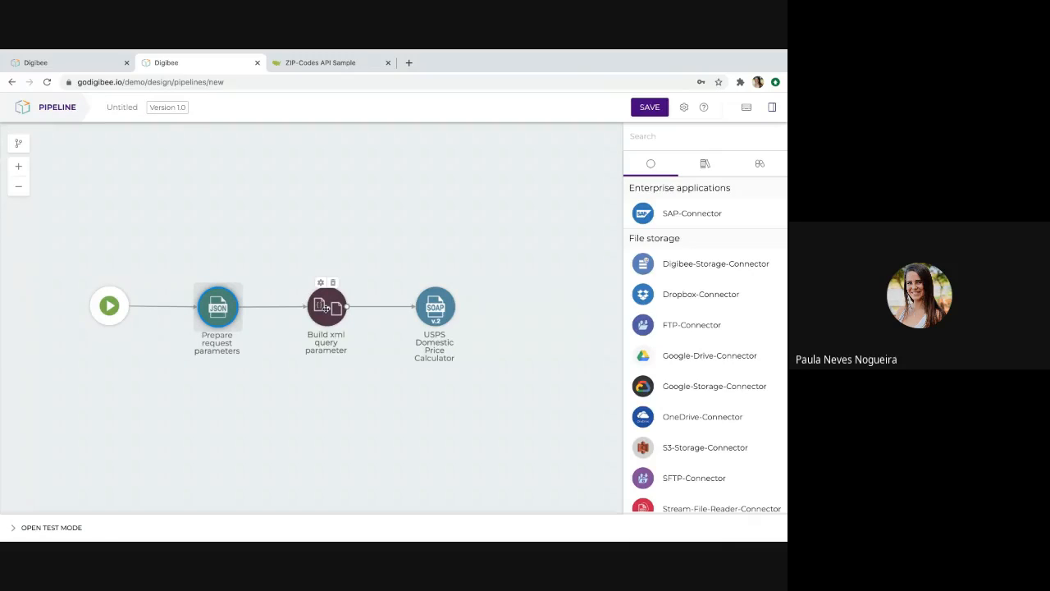
Examine the XML template of the "Build xml query parameter" step and the URL of the "USPS Domestic Price Calculator" SOAP step.
left_click(326, 307)
double_click(325, 307)
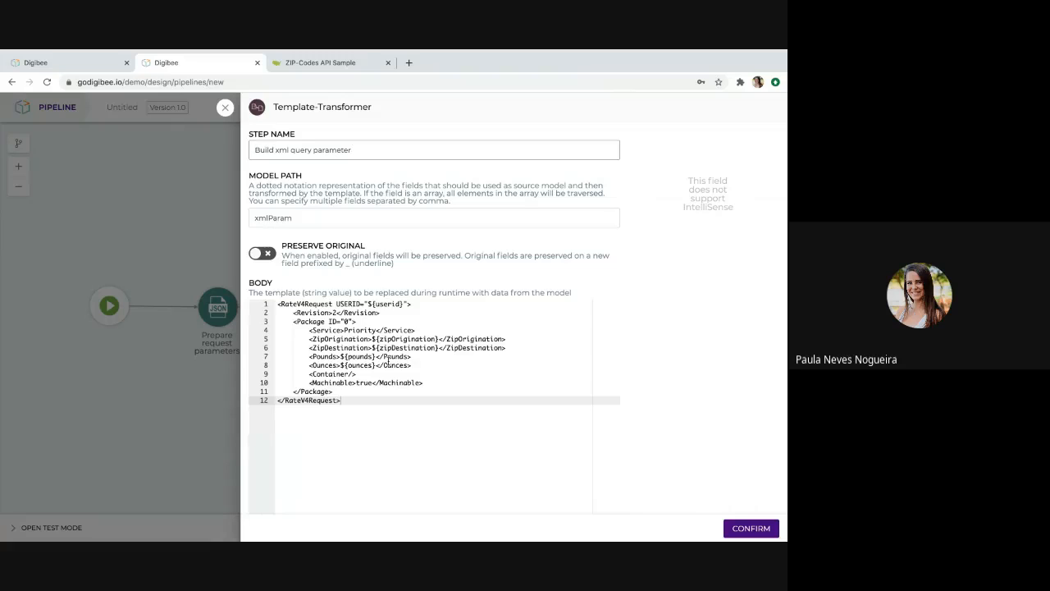
left_click(225, 108)
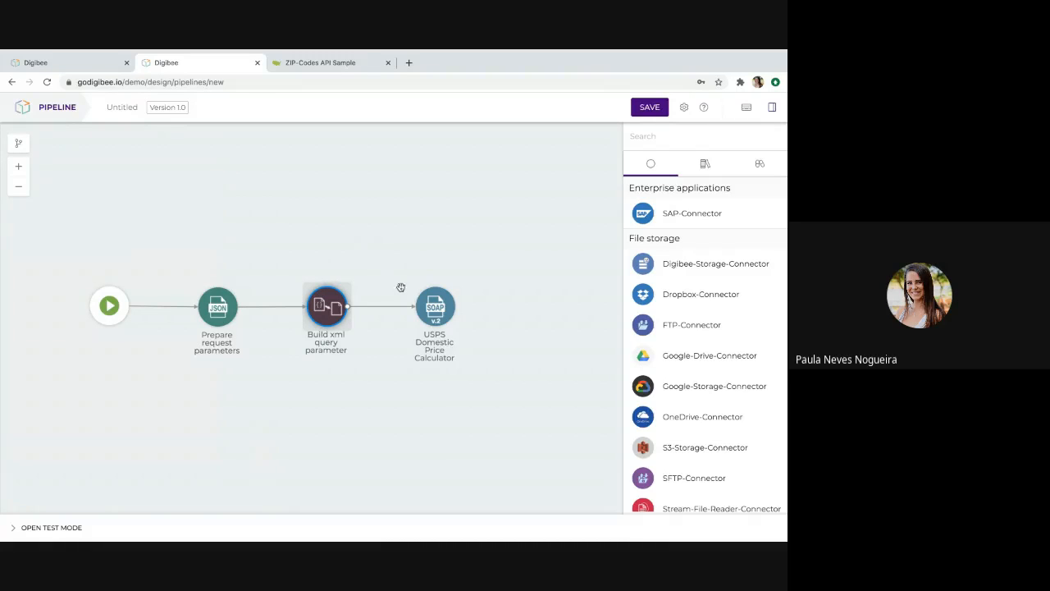
double_click(443, 312)
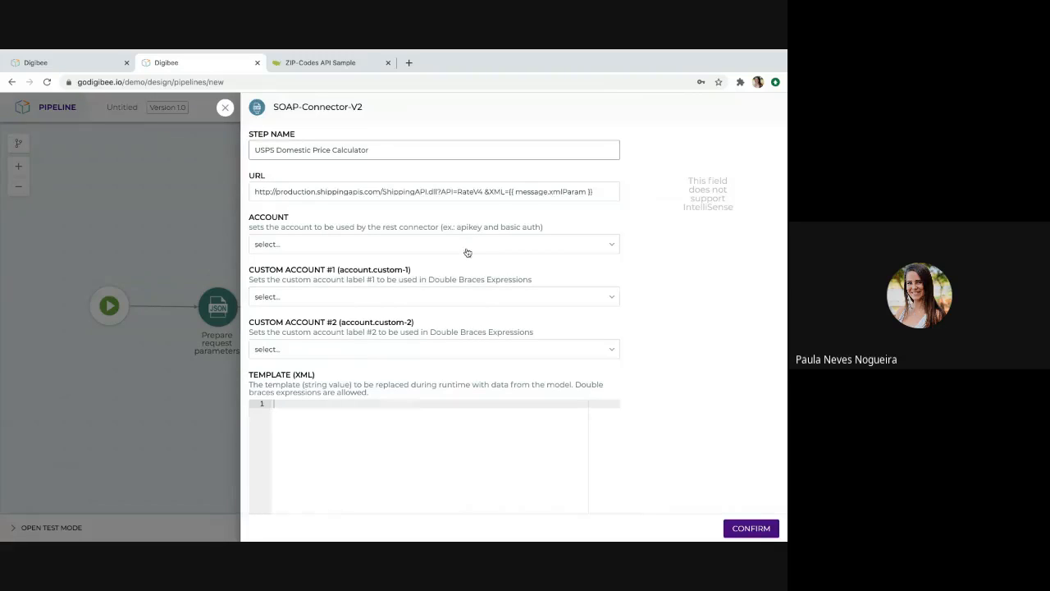
left_click(483, 192)
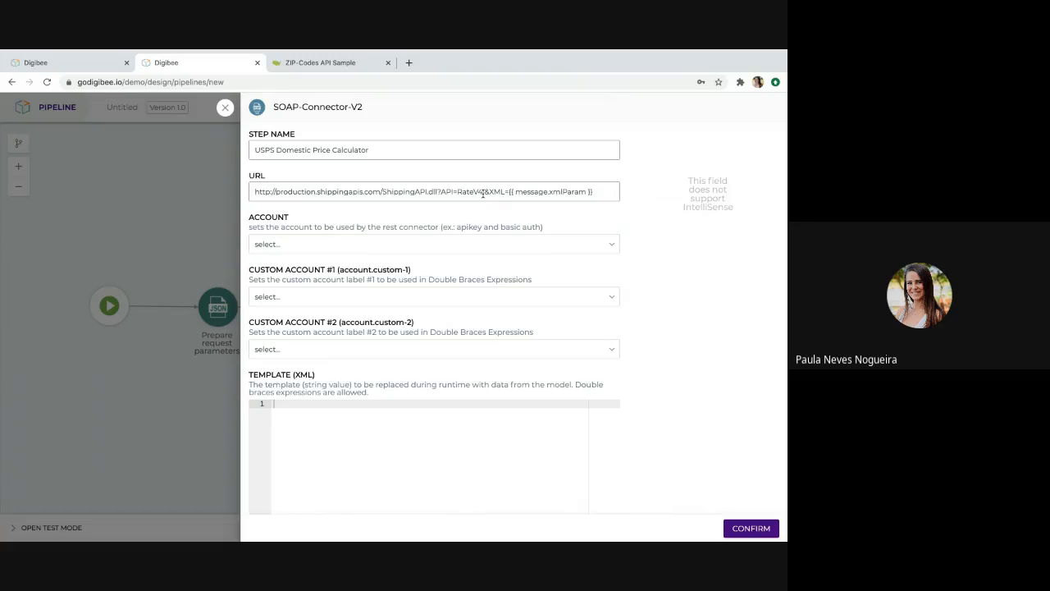
left_click(225, 108)
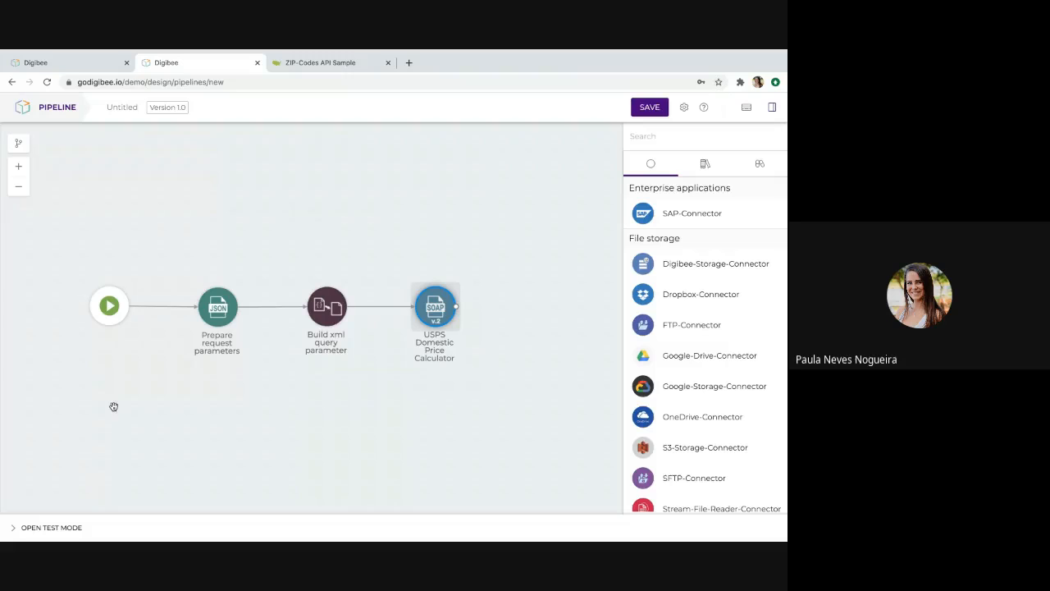
Run the SOAP-based pipeline in test mode and review the postage details in the response.
left_click(33, 528)
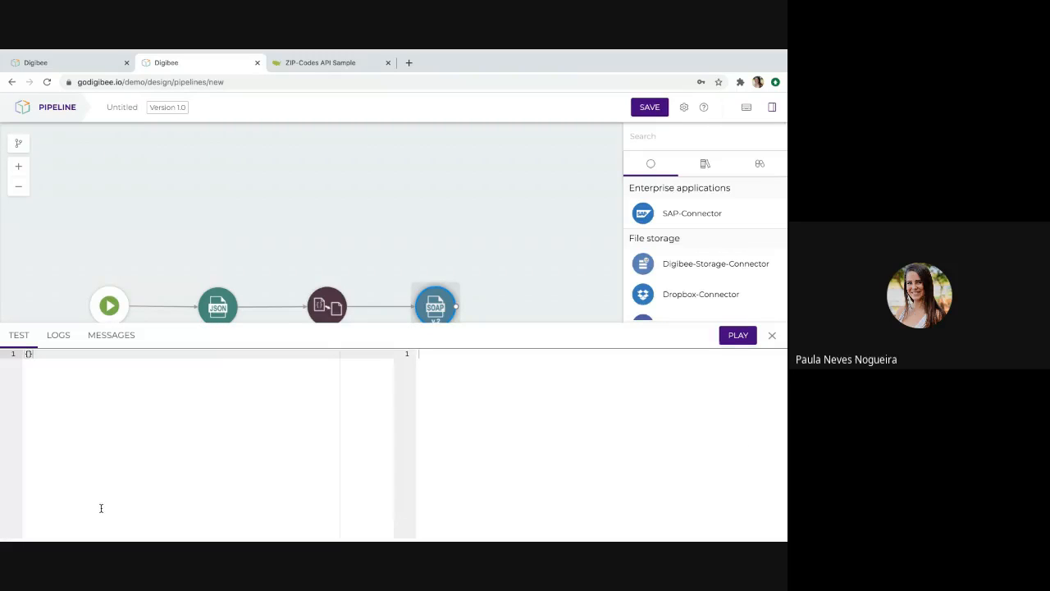
left_click(732, 336)
left_click_drag(656, 458, 659, 429)
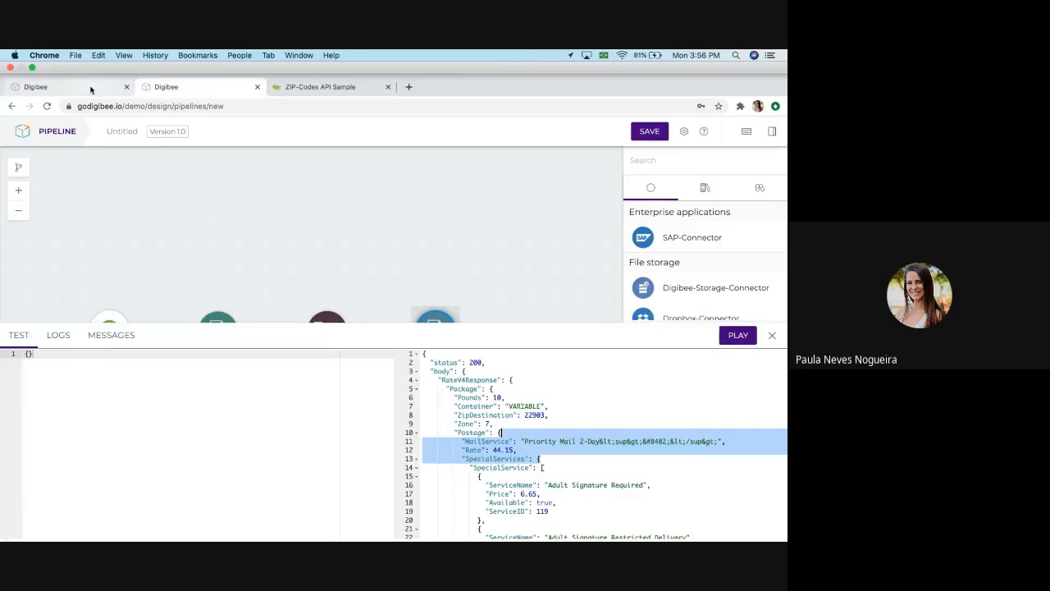
In the capsule pipeline, configure the USPS price calculator with origination zip code 33324, destination zip code 33027, 13 pounds and 5 ounces.
left_click(88, 86)
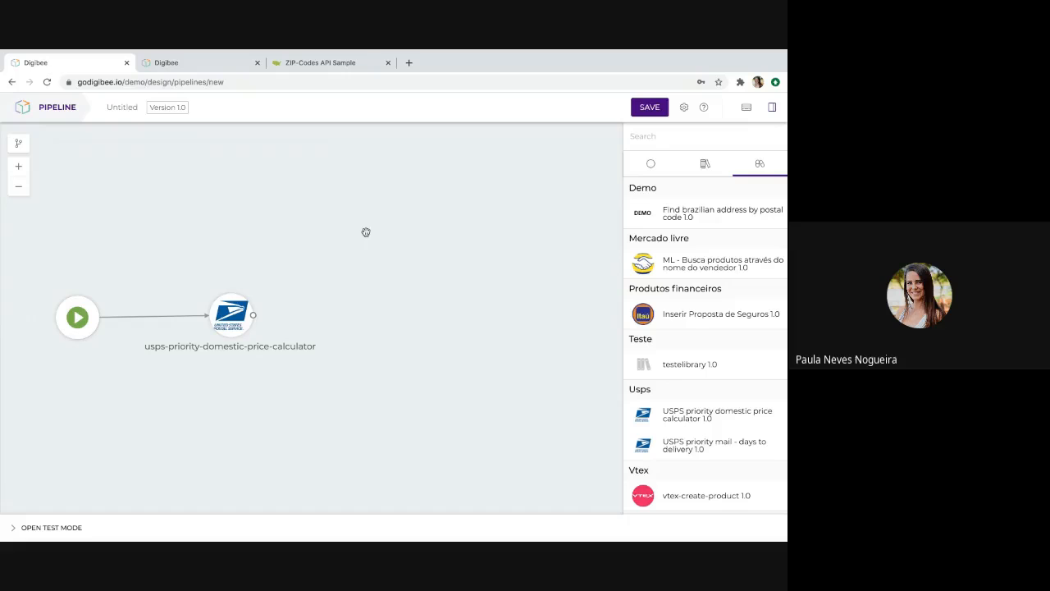
mouse_move(233, 318)
left_click(234, 318)
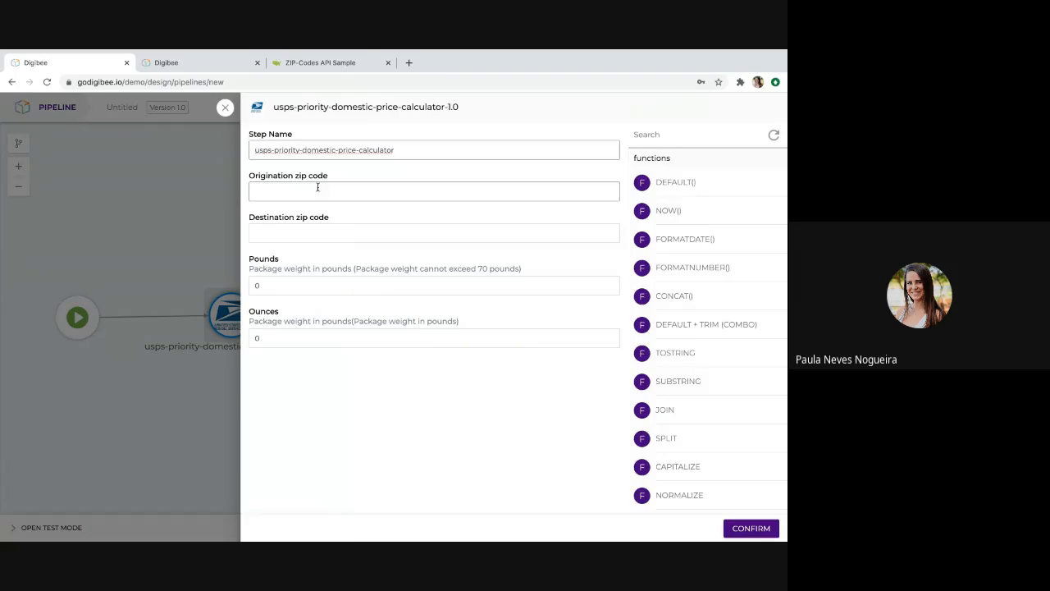
left_click(308, 189)
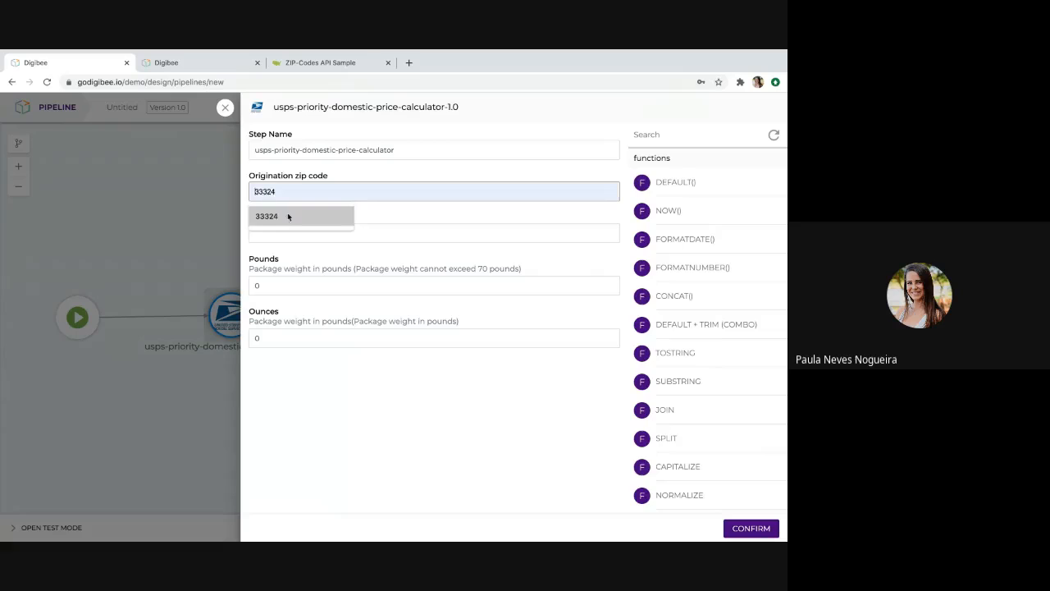
left_click(288, 215)
left_click(276, 234)
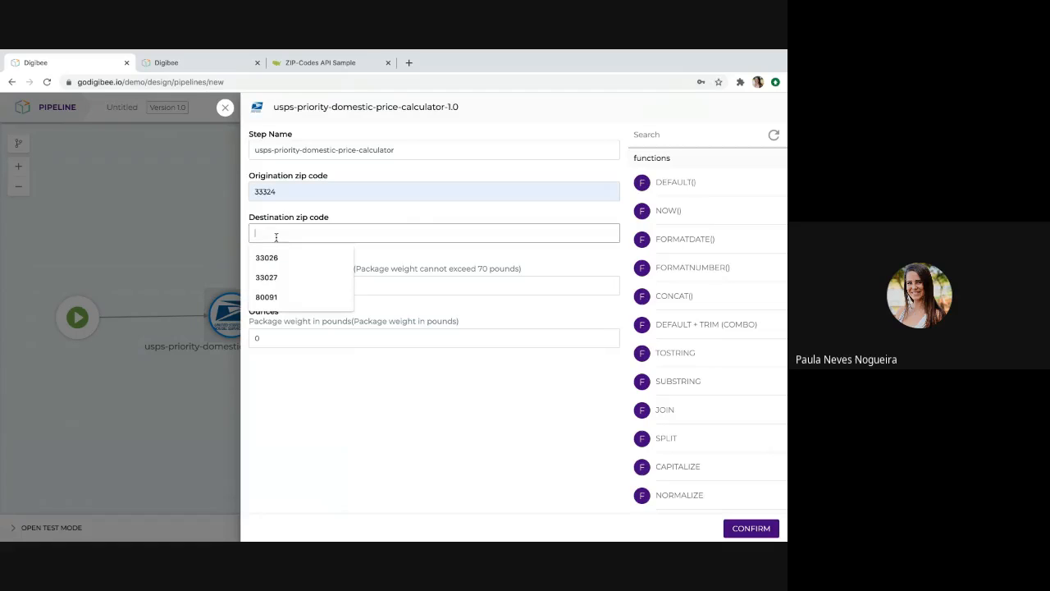
left_click(274, 279)
left_click(267, 285)
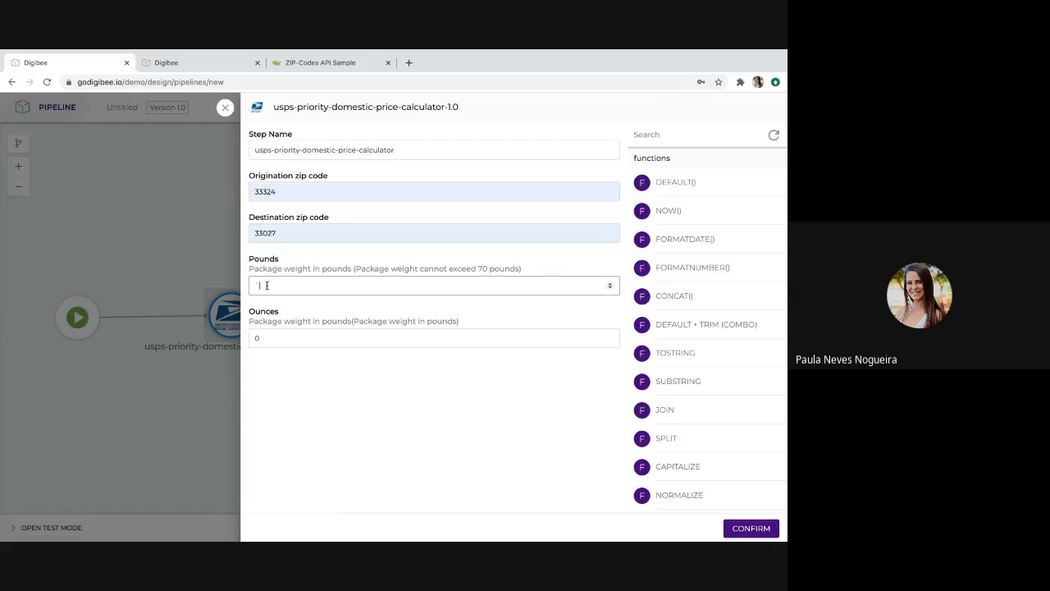
type("13")
left_click(265, 337)
key("BackSpace")
type("5")
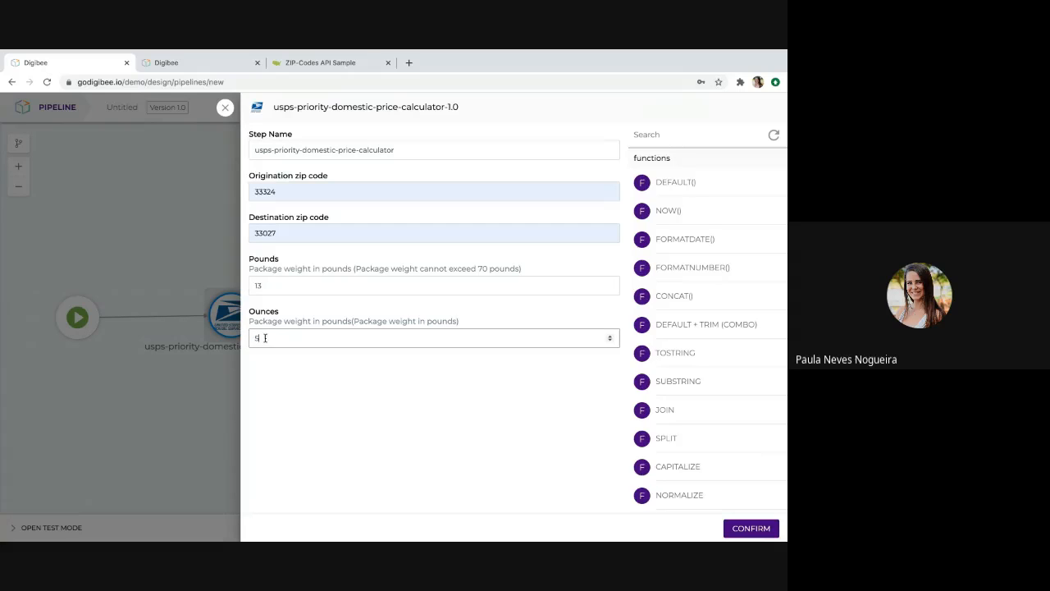
left_click(758, 530)
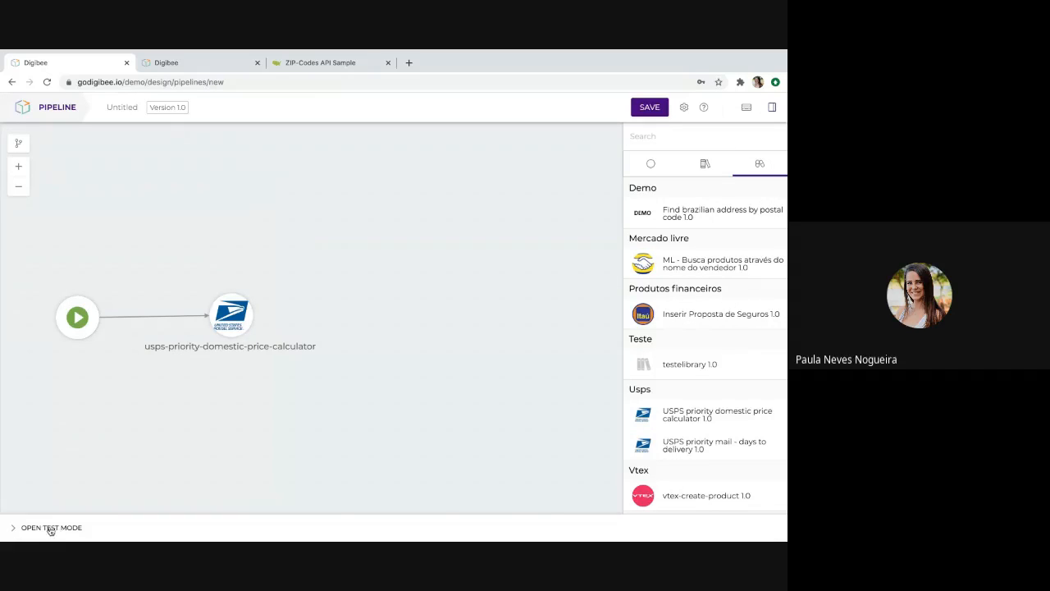
Run the capsule pipeline in test mode, review the returned postage rate, and close the test area.
left_click(50, 528)
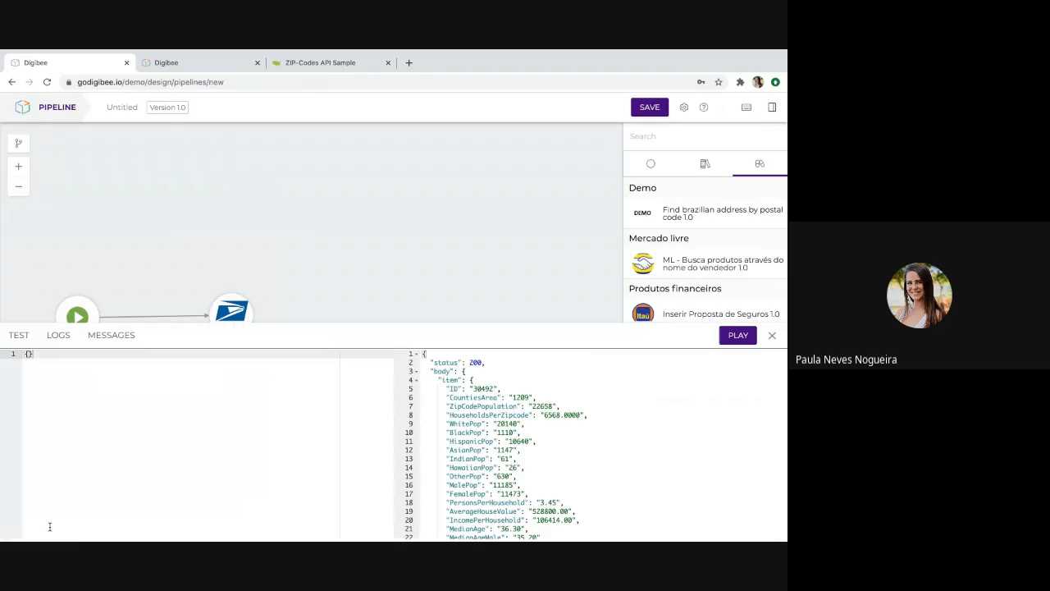
left_click(736, 336)
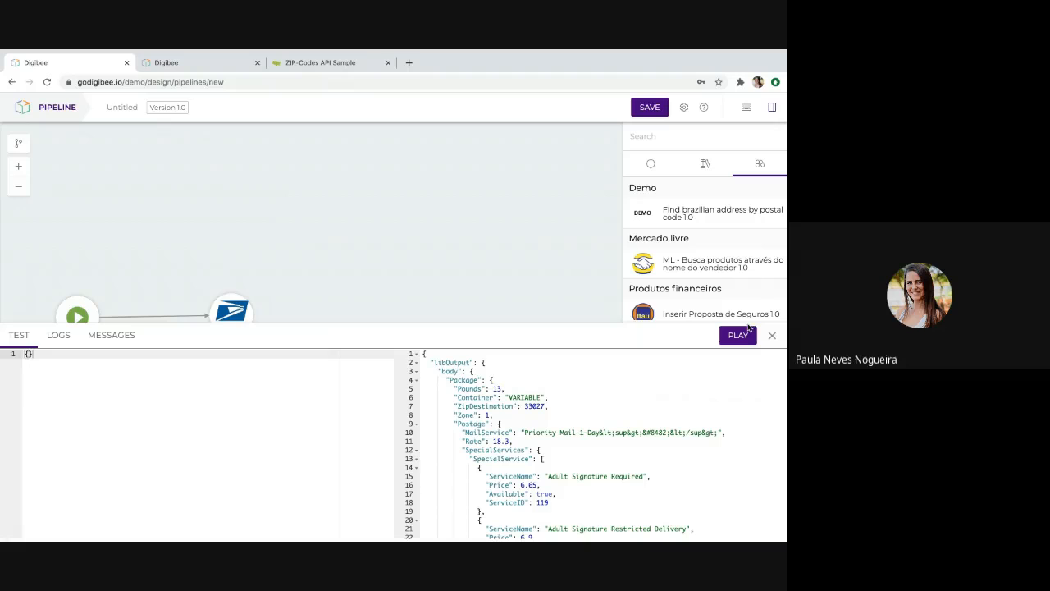
left_click(774, 337)
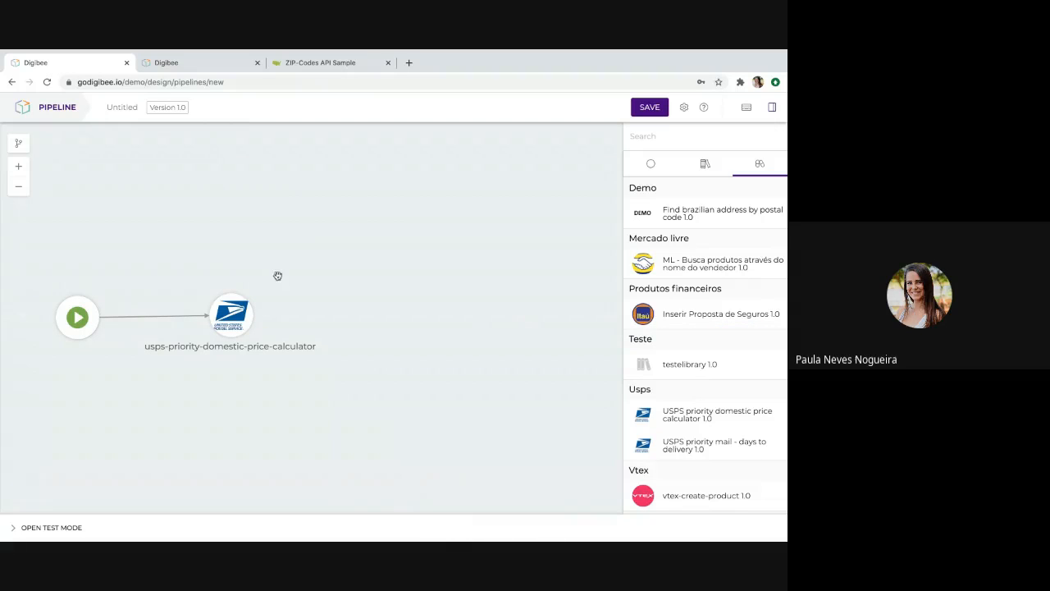
Set the pipeline's trigger to rest, keeping its default methods, timeout and API options.
left_click(78, 317)
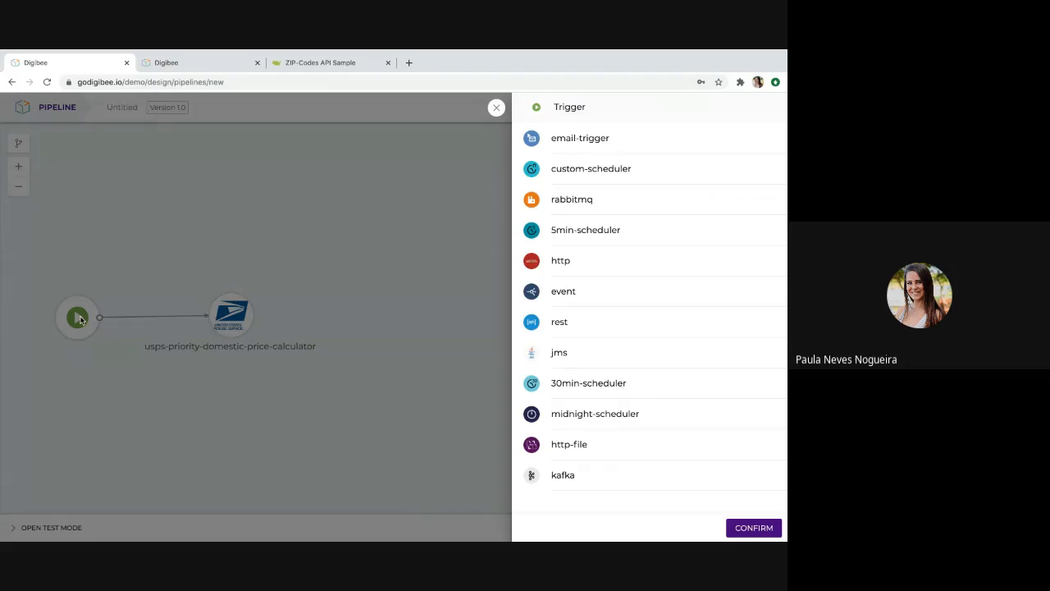
left_click(579, 323)
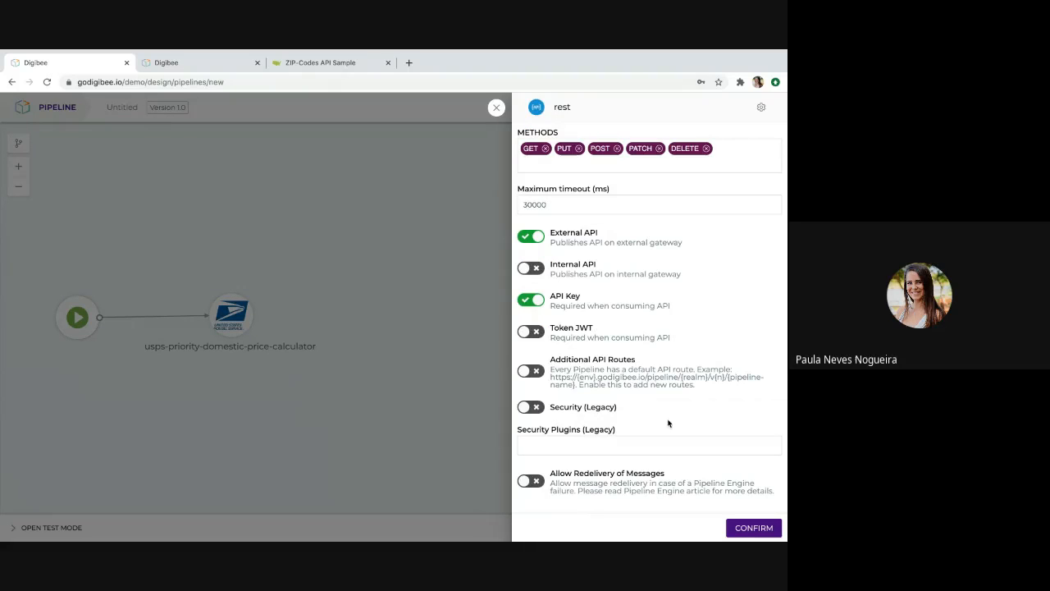
left_click(745, 530)
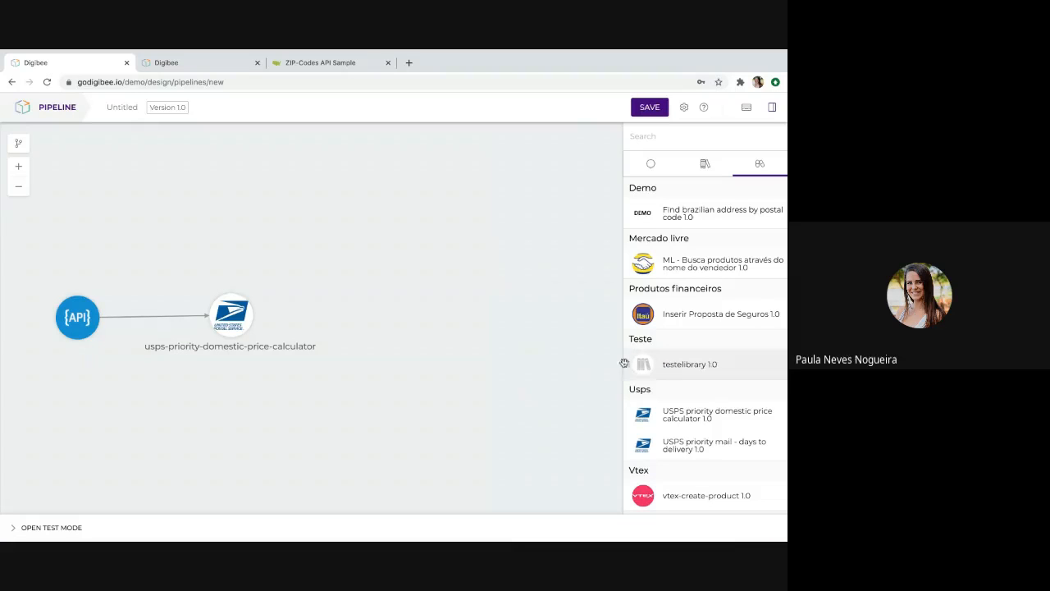
Save the pipeline with the name "test-video01" and the description "digibee".
left_click(651, 109)
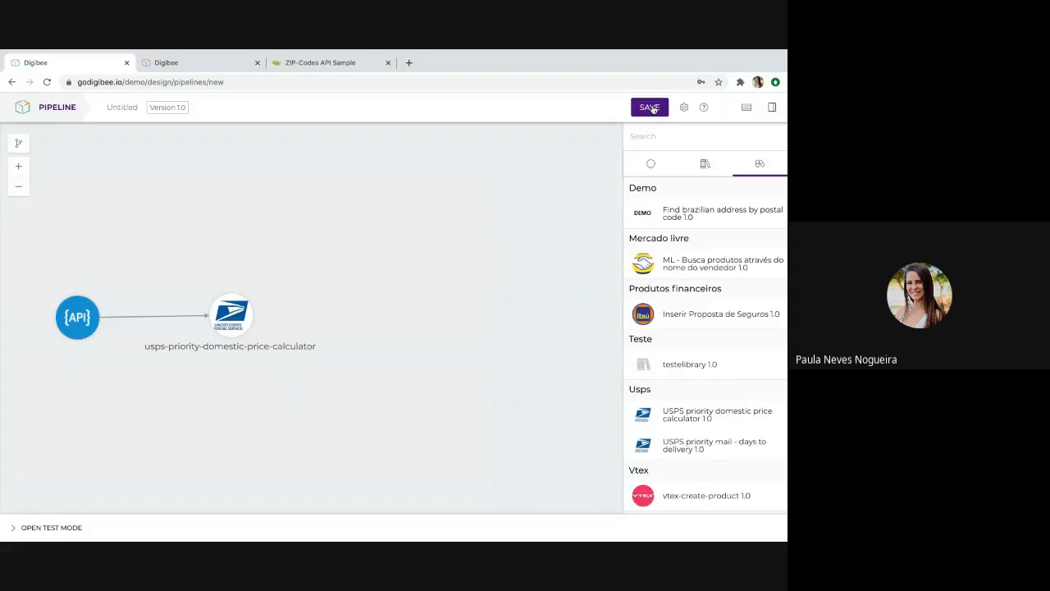
left_click(570, 139)
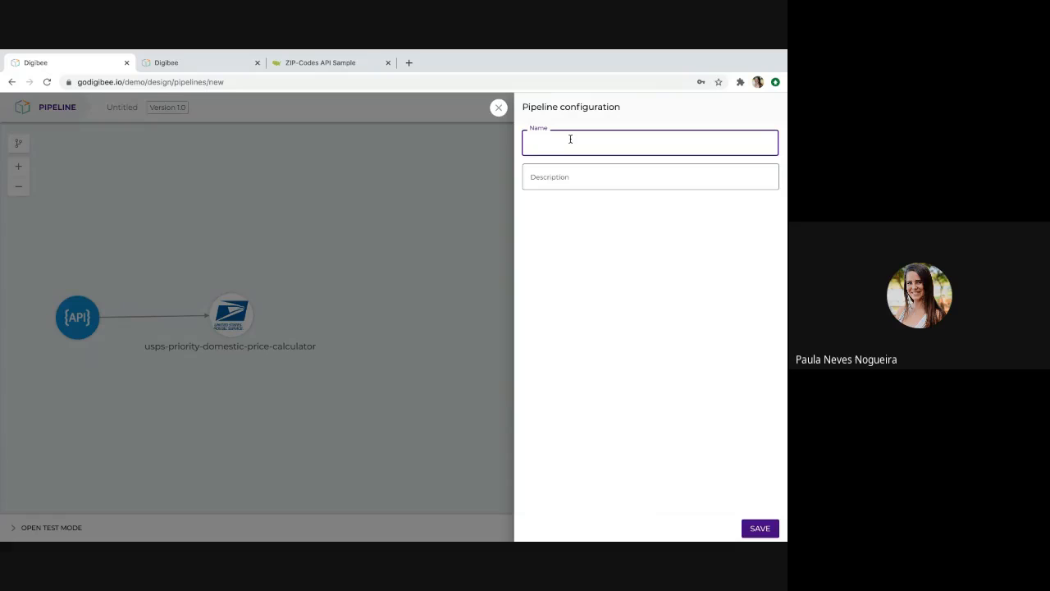
type("test")
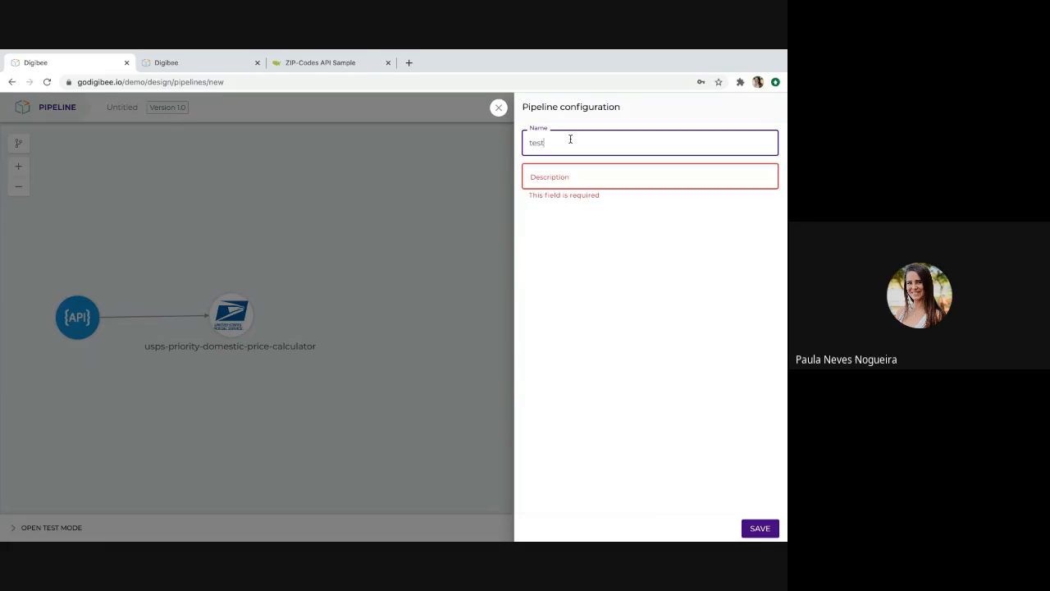
type("-vi")
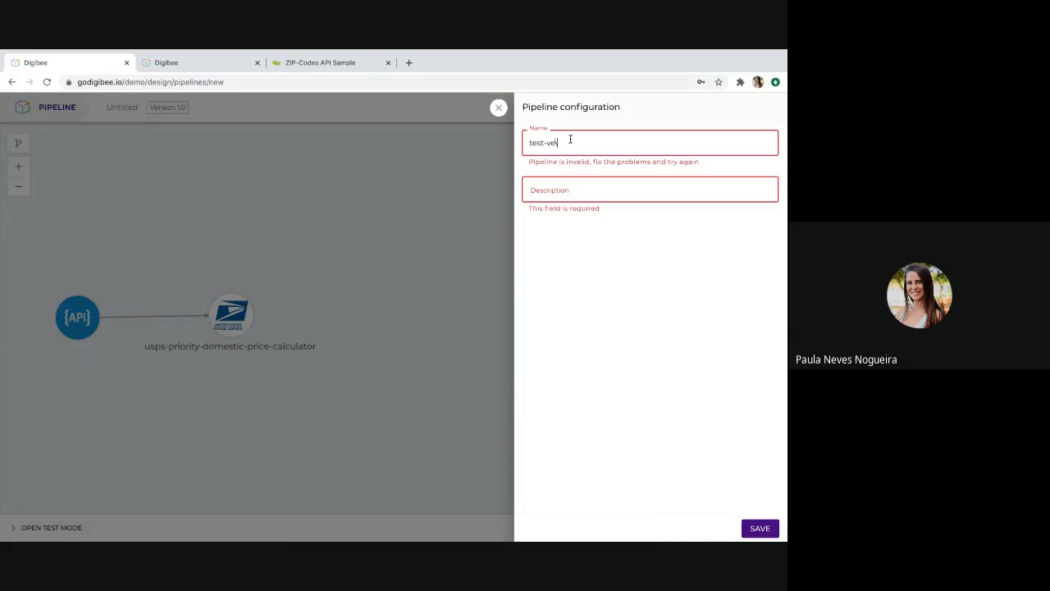
type("deo01")
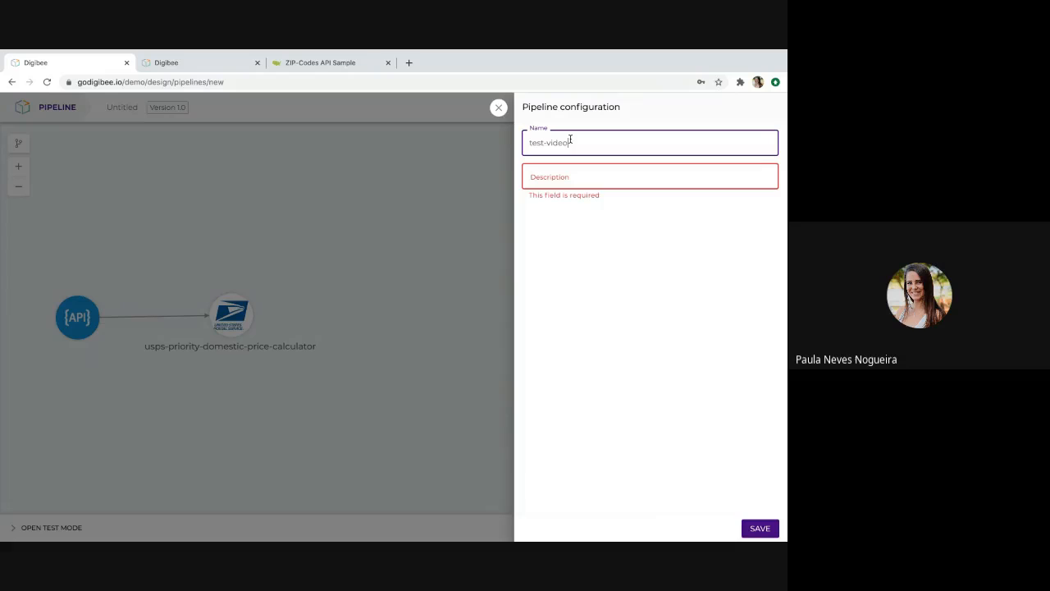
left_click(569, 169)
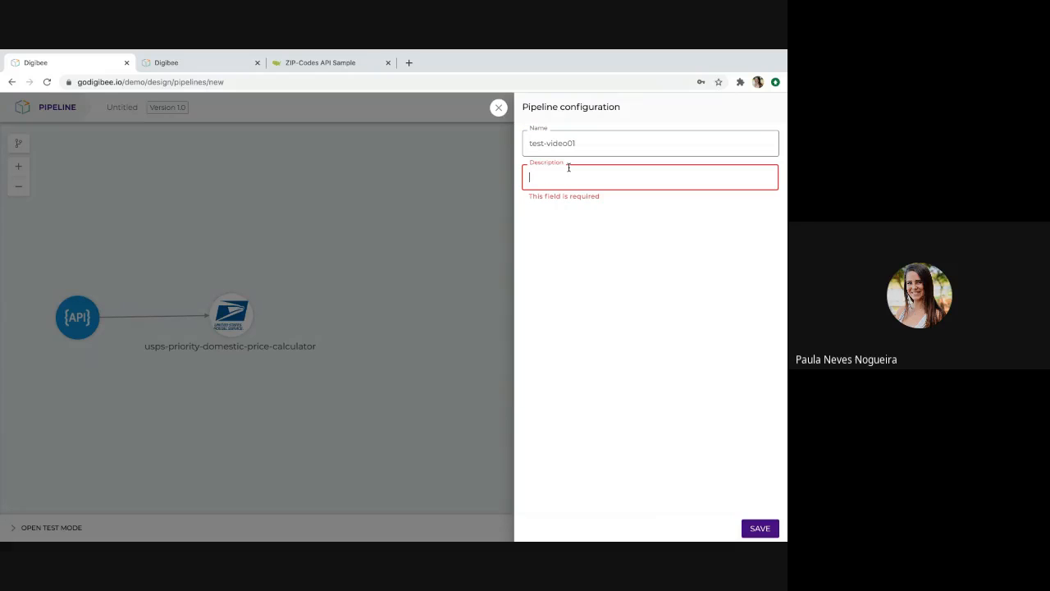
type("digibee")
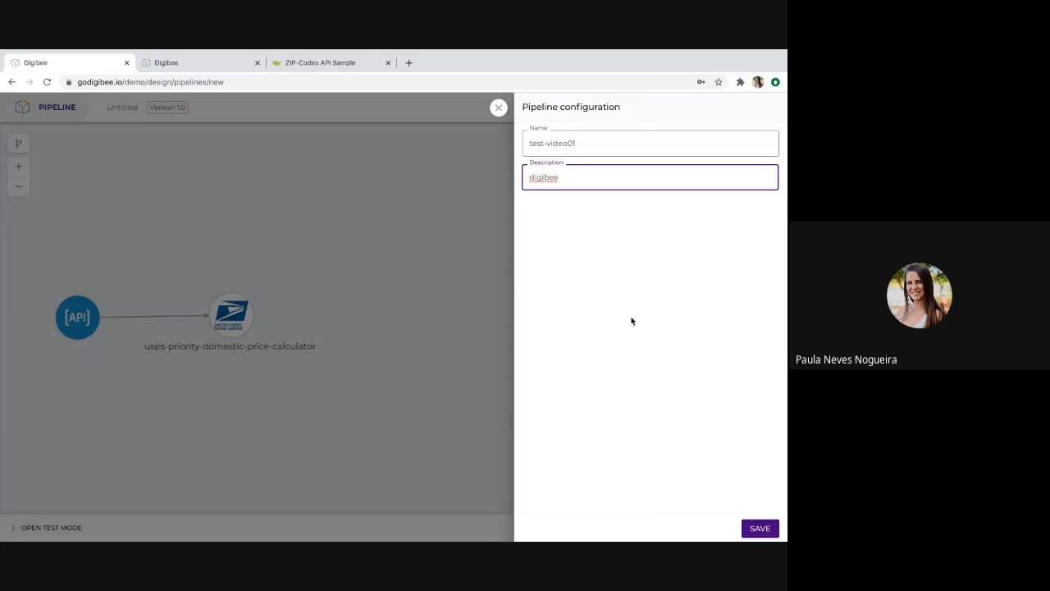
left_click(756, 532)
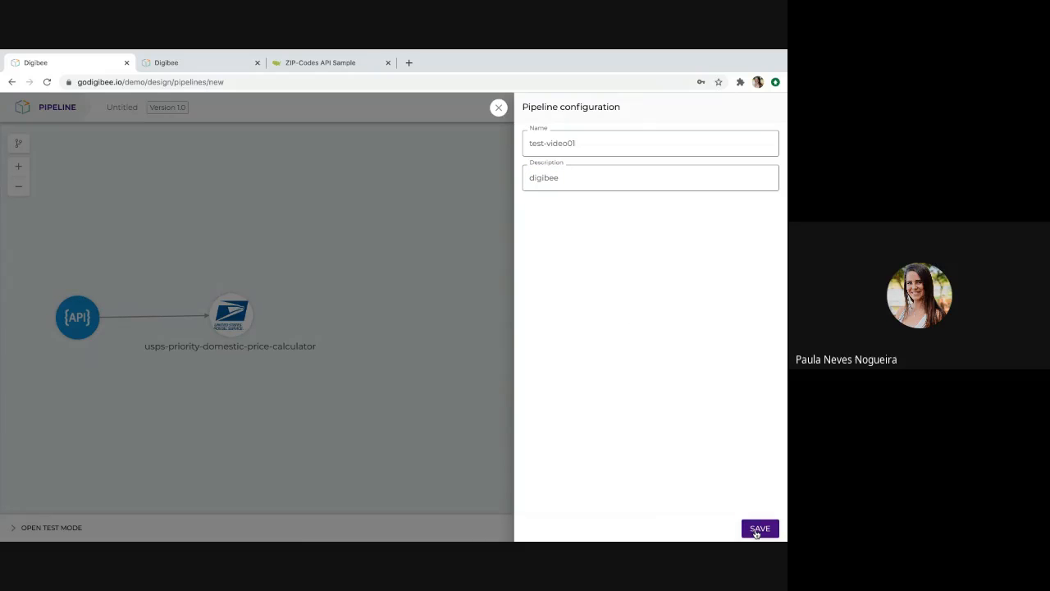
left_click(756, 532)
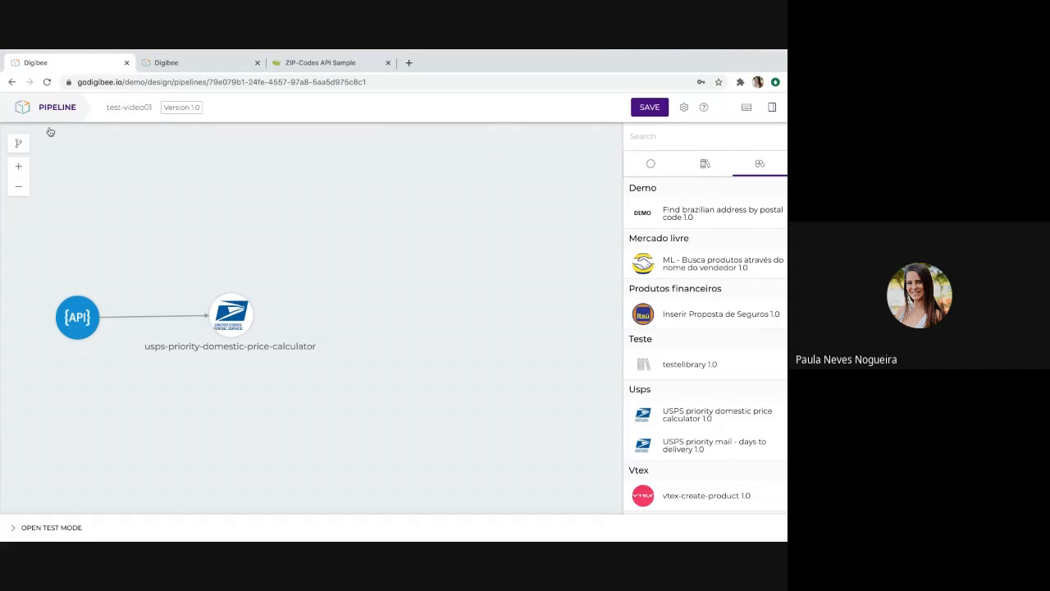
Create a deployment of the test-video01 pipeline, version 1.0, in the Test runtime environment with the Small configuration.
left_click(51, 119)
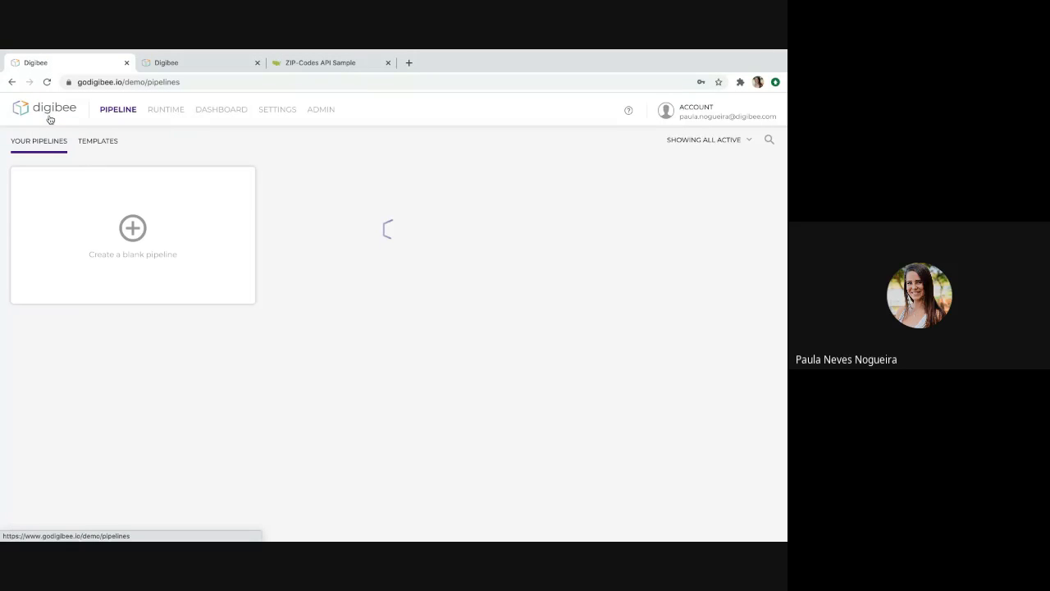
left_click(164, 112)
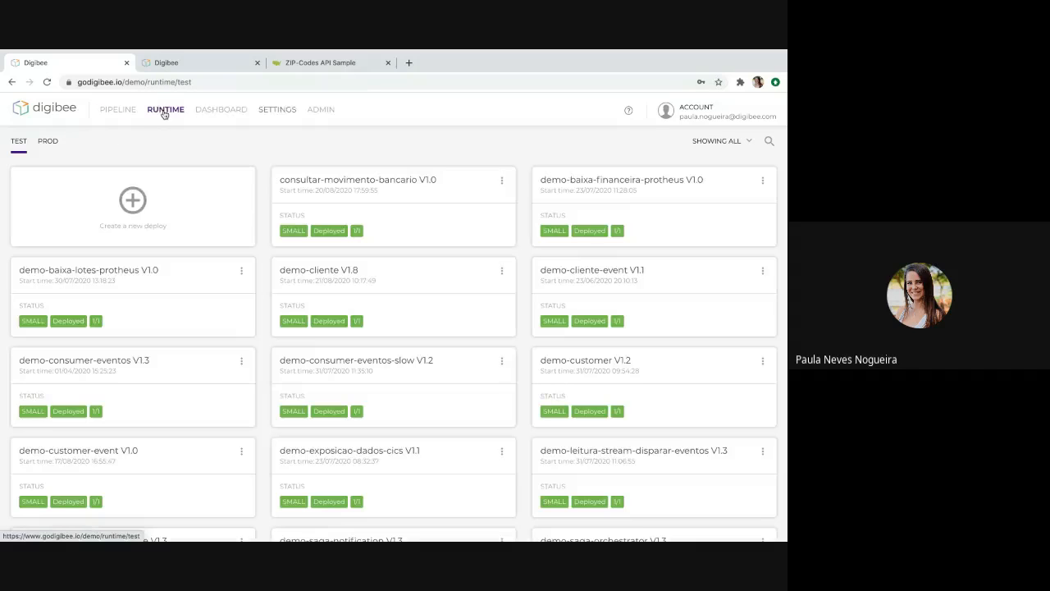
left_click(134, 205)
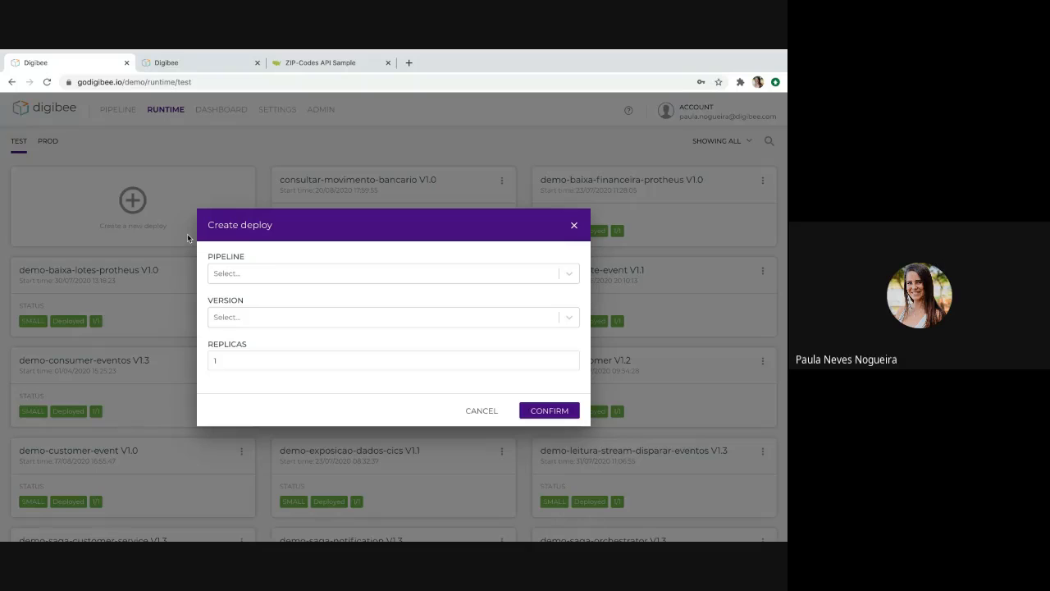
left_click(297, 280)
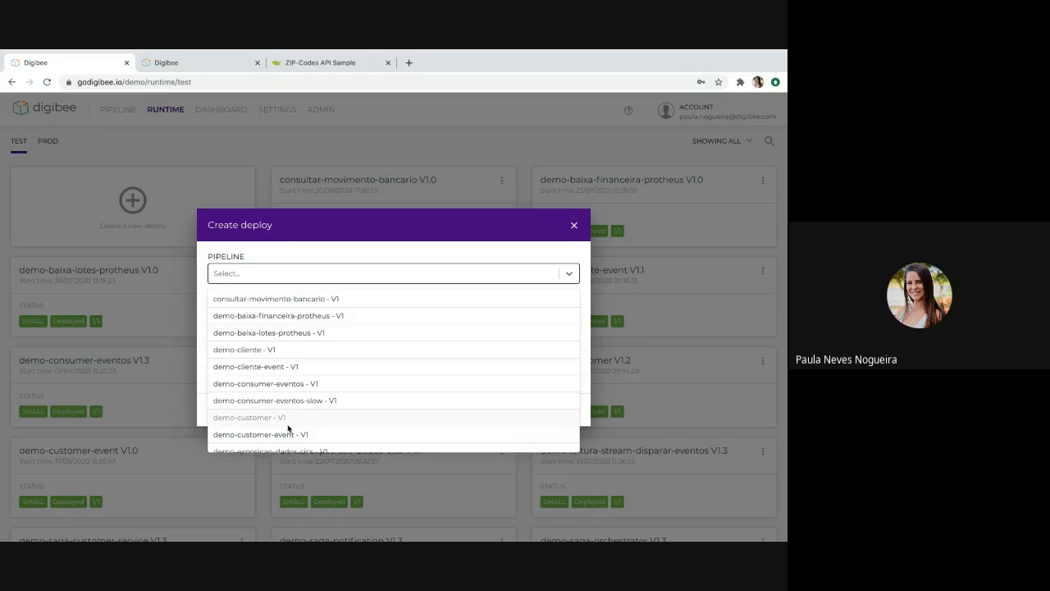
scroll(287, 428, "down", 5)
scroll(287, 427, "down", 3)
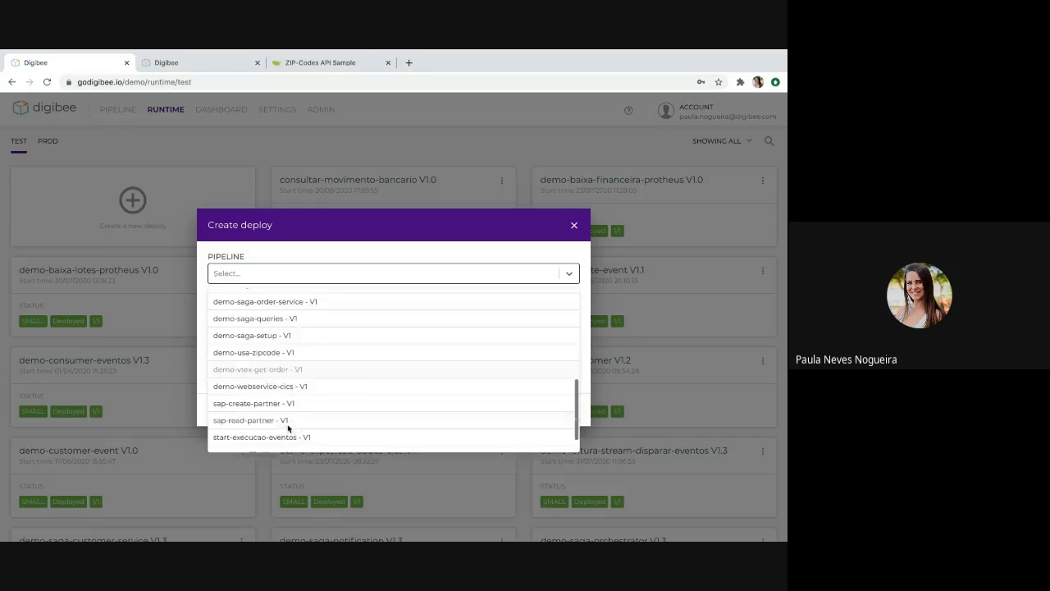
left_click(261, 425)
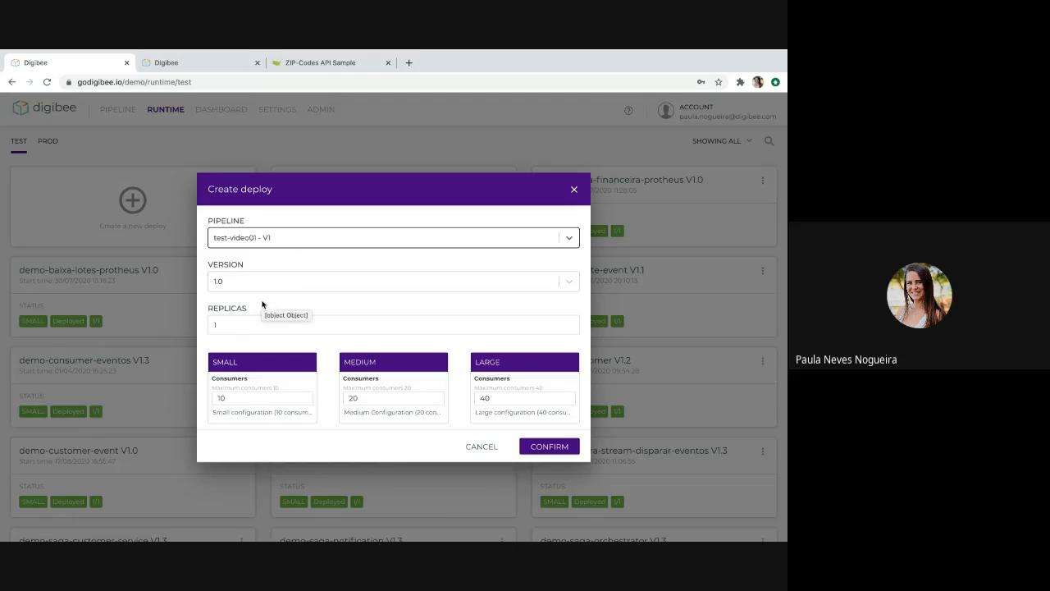
left_click(263, 381)
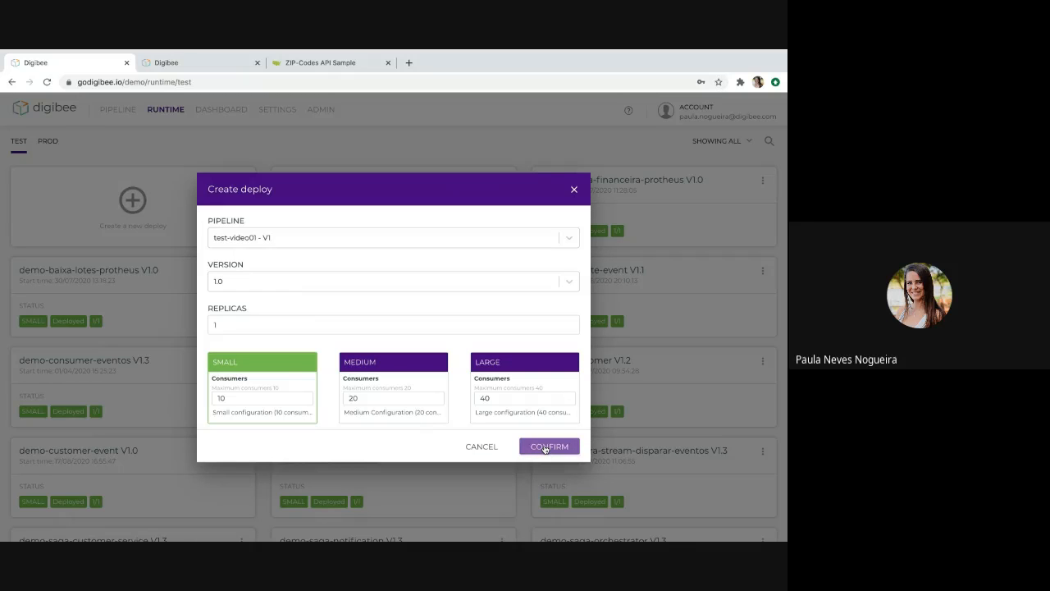
left_click(545, 447)
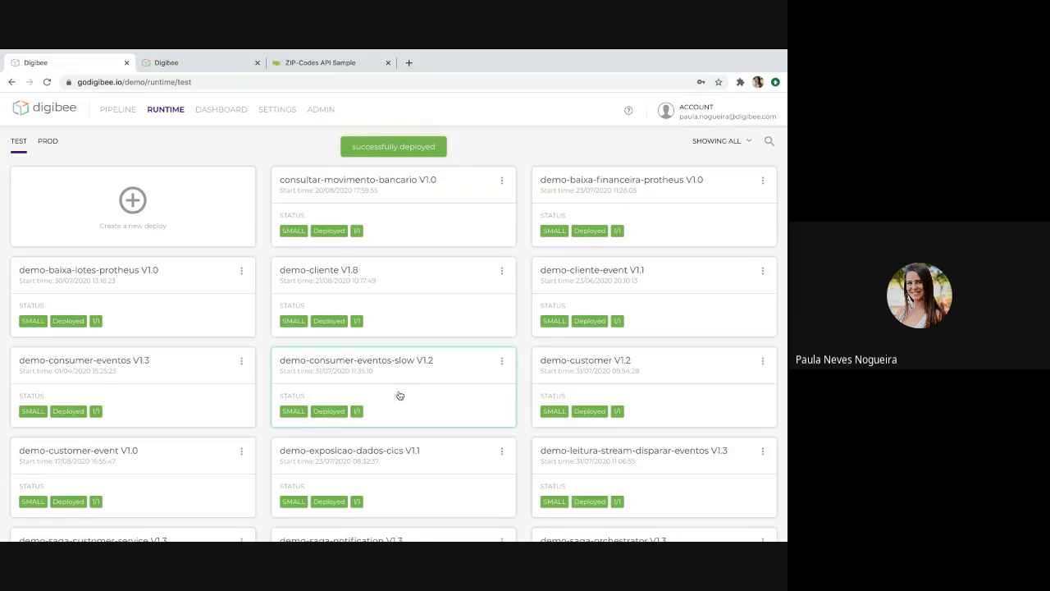
Find the test-video01 deployment, review its details and endpoint, and close the details.
scroll(403, 384, "down", 1)
scroll(403, 384, "down", 3)
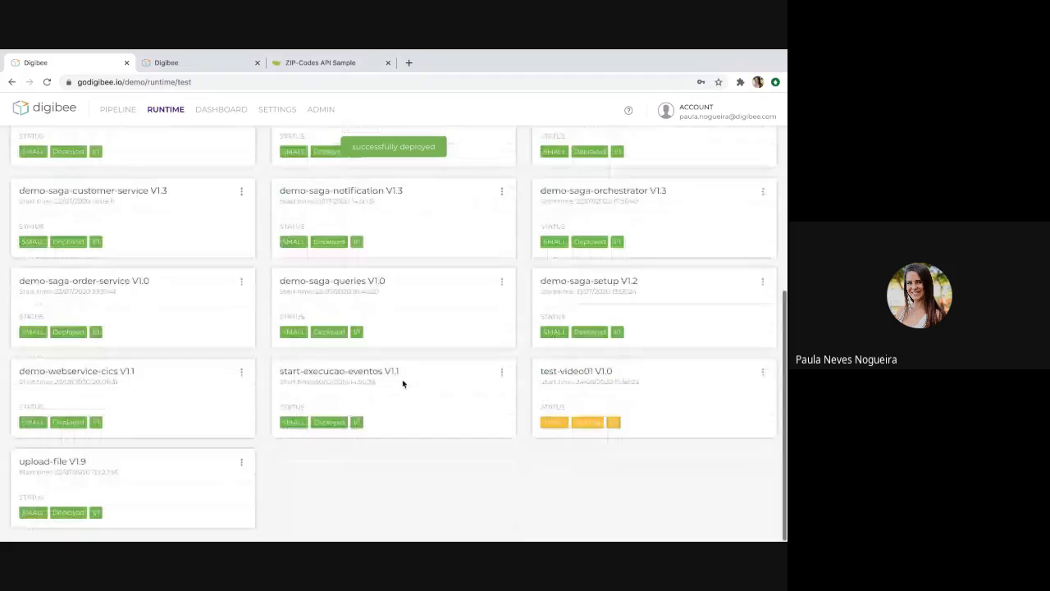
left_click(597, 397)
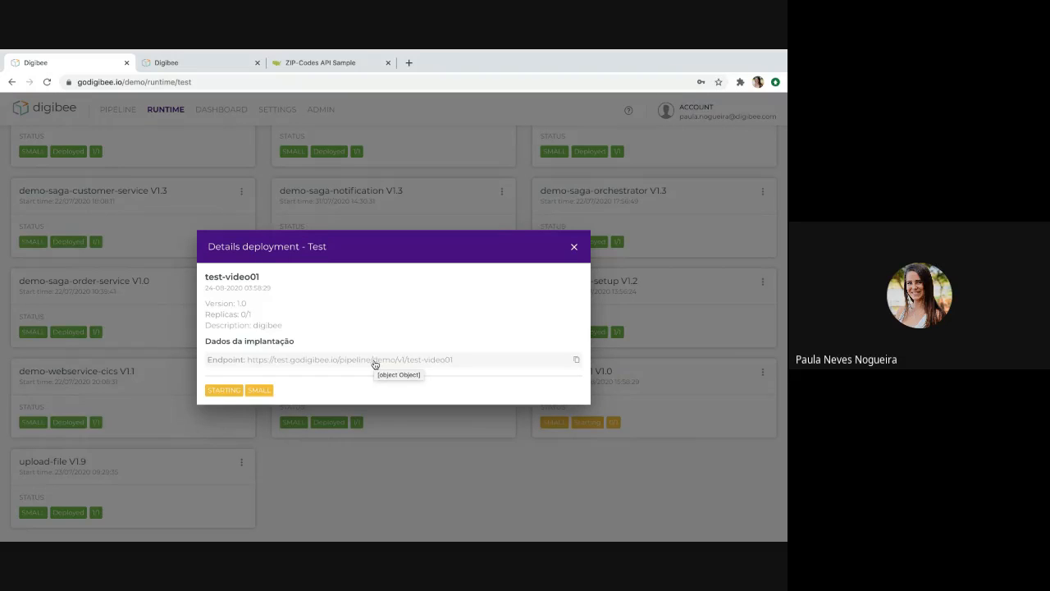
left_click(574, 248)
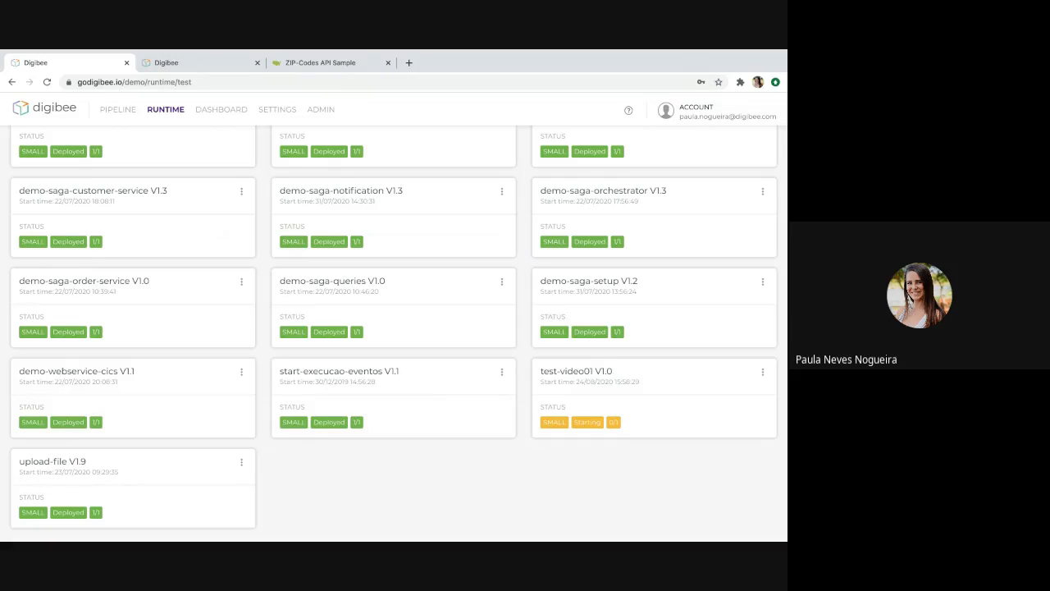
Switch from the browser to another open application.
key("super+Tab")
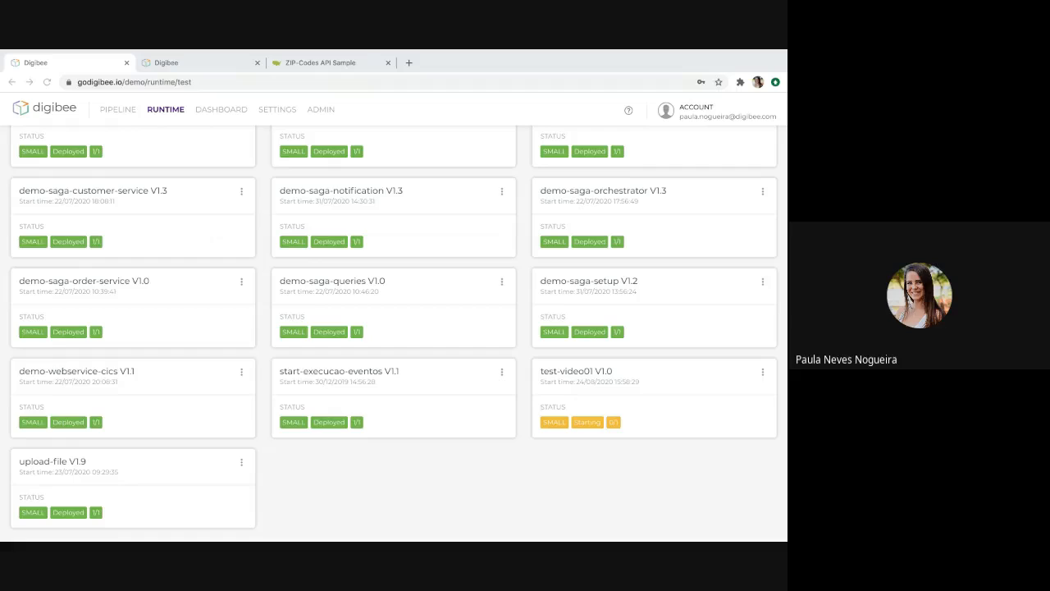